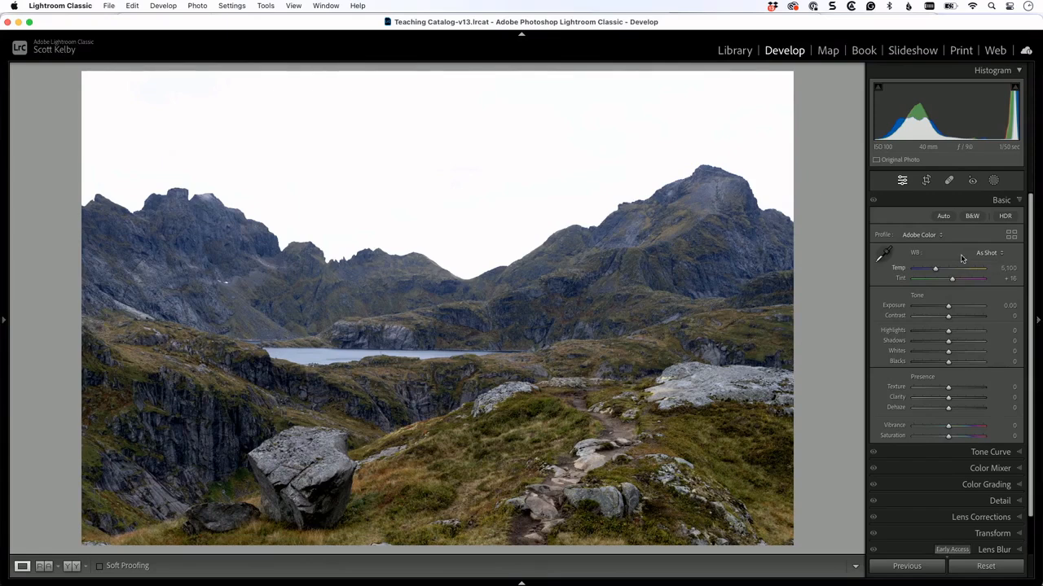
Compare the Adobe Color and Adobe Landscape profiles on the photo and apply Adobe Landscape
left_click(939, 237)
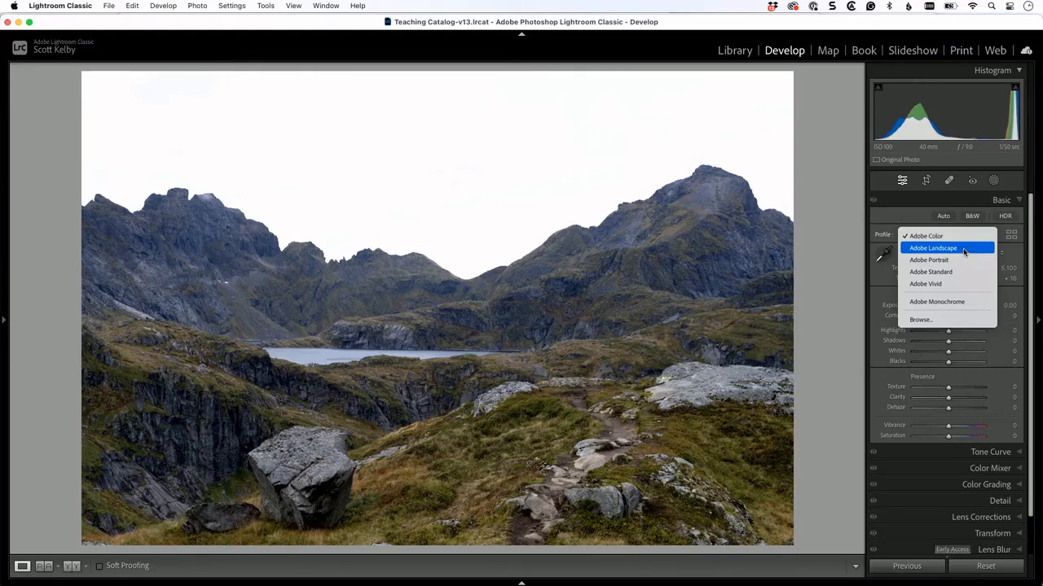
left_click(963, 251)
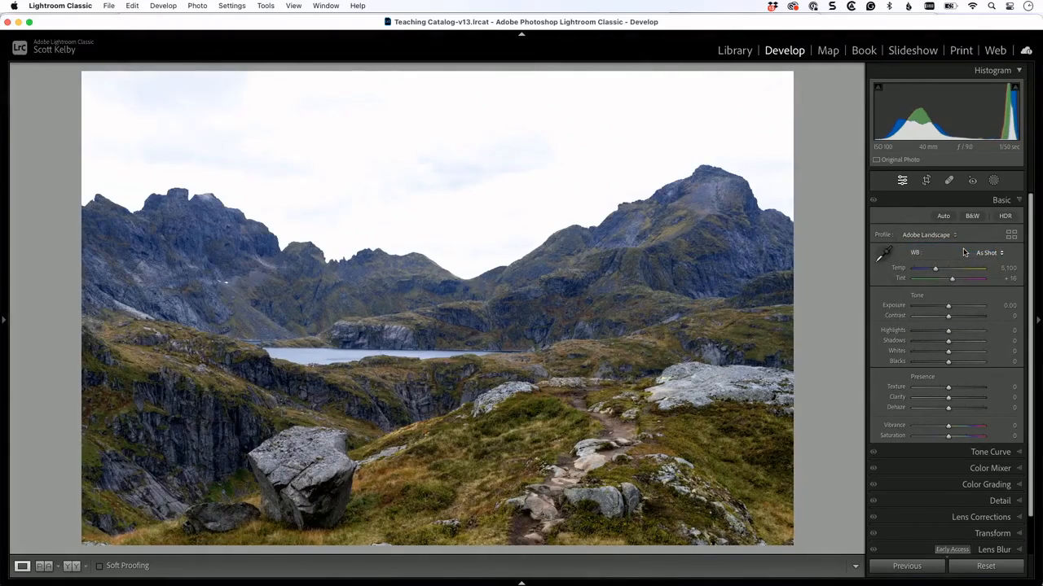
left_click(934, 234)
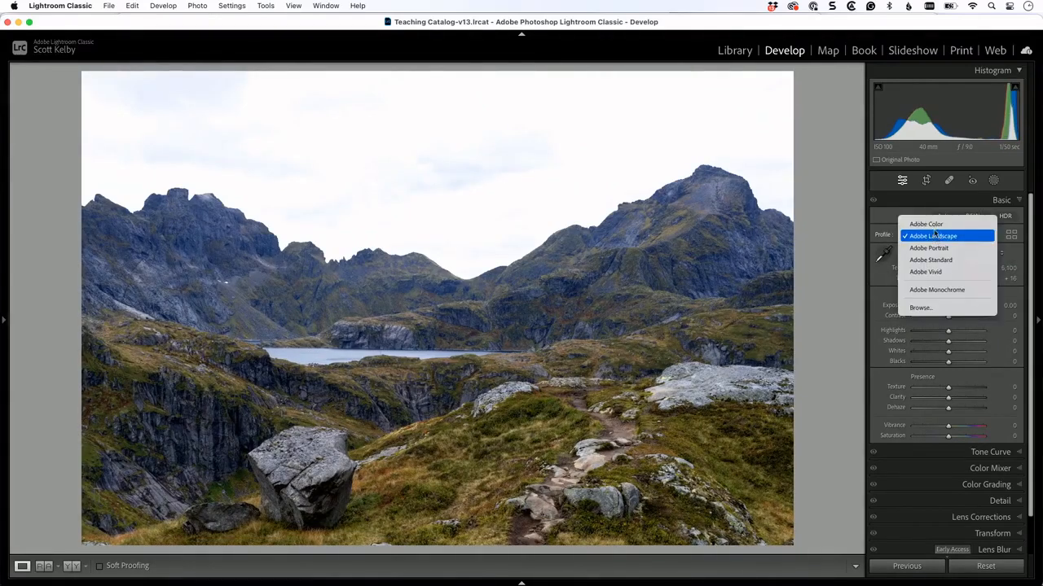
left_click(933, 224)
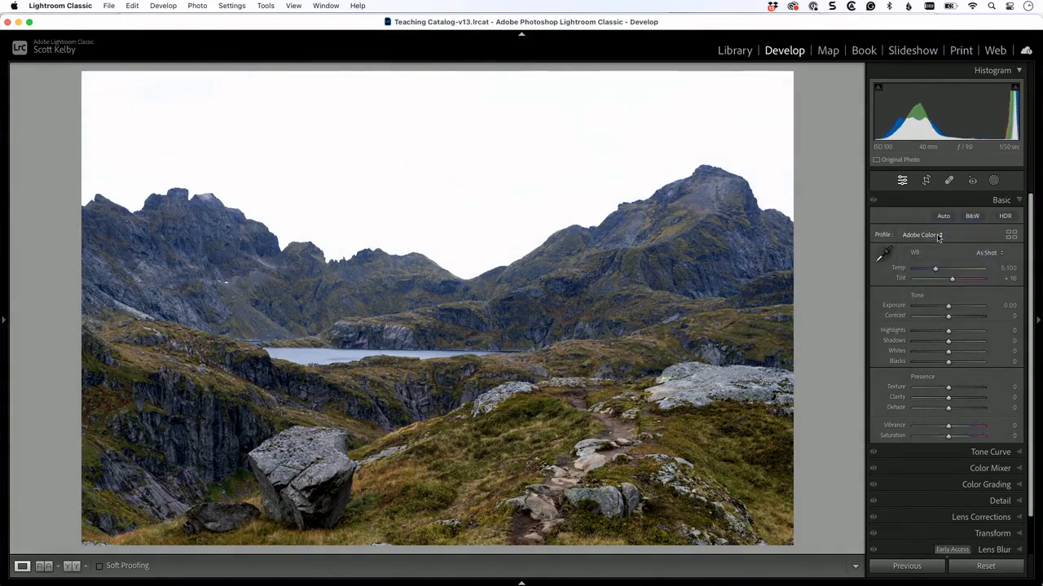
left_click(938, 235)
left_click(937, 248)
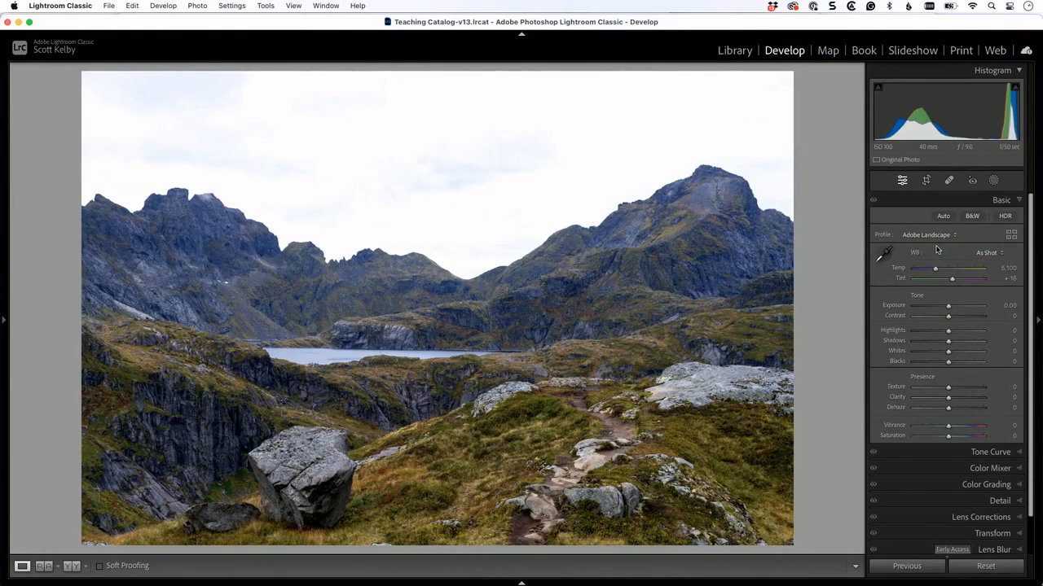
Mask the sky with Select Sky, hide the overlay, and set its Exposure to −1.19 and Highlights to −88
left_click(994, 181)
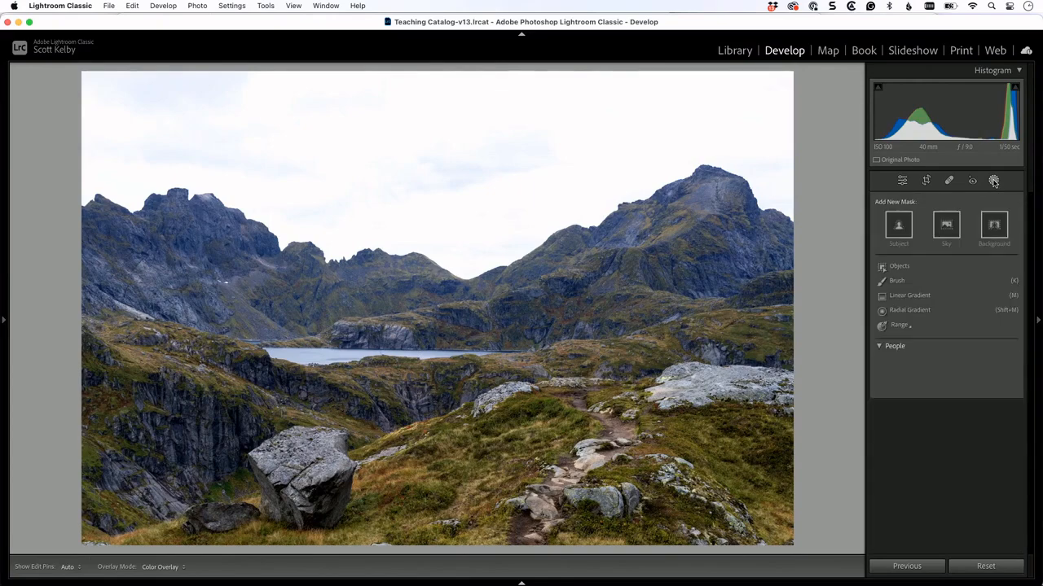
left_click(946, 227)
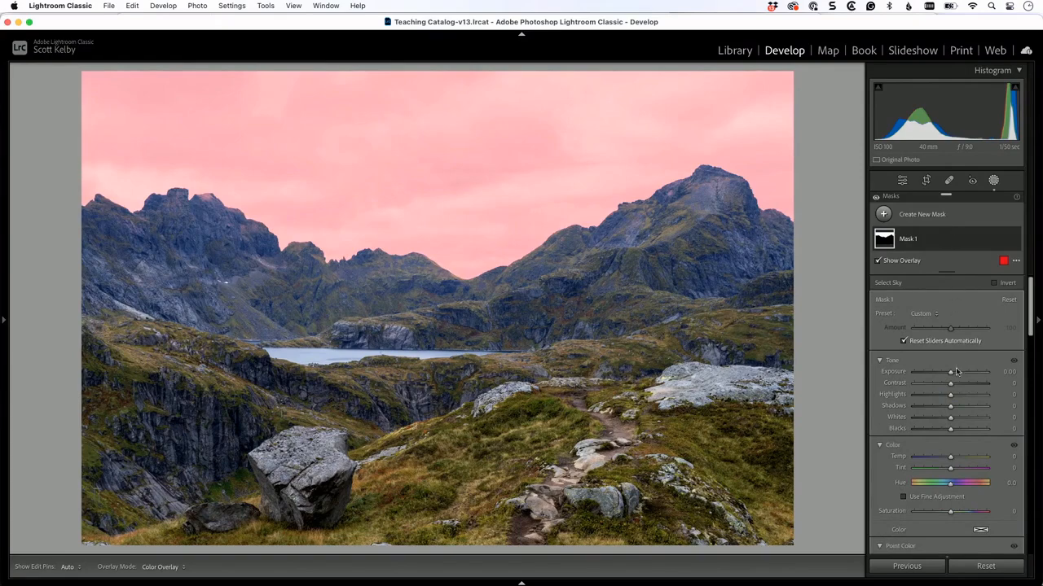
key("o")
left_click_drag(950, 371, 919, 399)
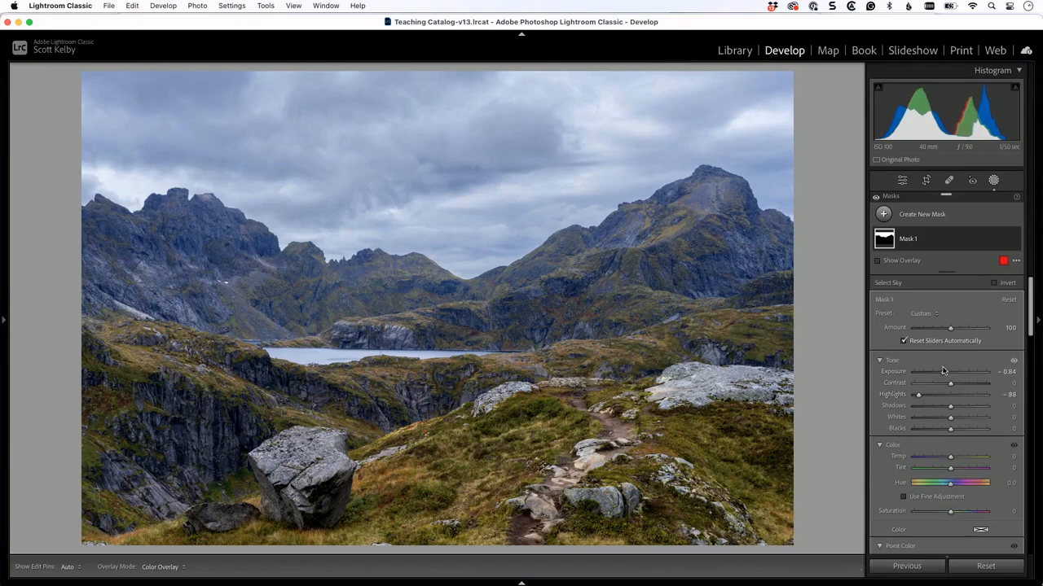
mouse_move(942, 373)
left_mouse_down()
mouse_move(926, 377)
mouse_move(939, 374)
left_mouse_up()
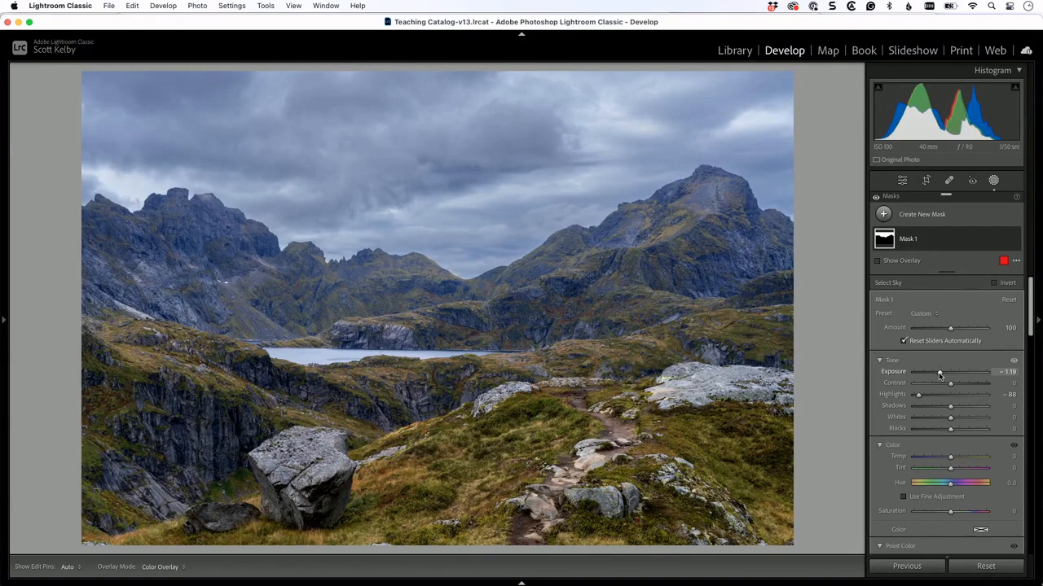
Apply Auto tone to the whole photo and set Exposure to −0.30 and Contrast to +29
left_click(902, 181)
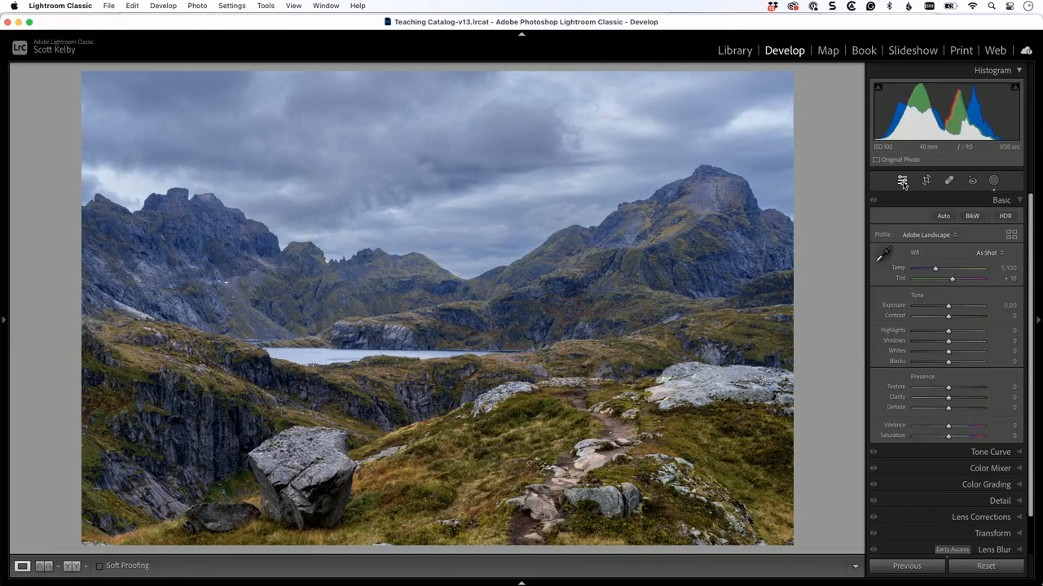
left_click(942, 216)
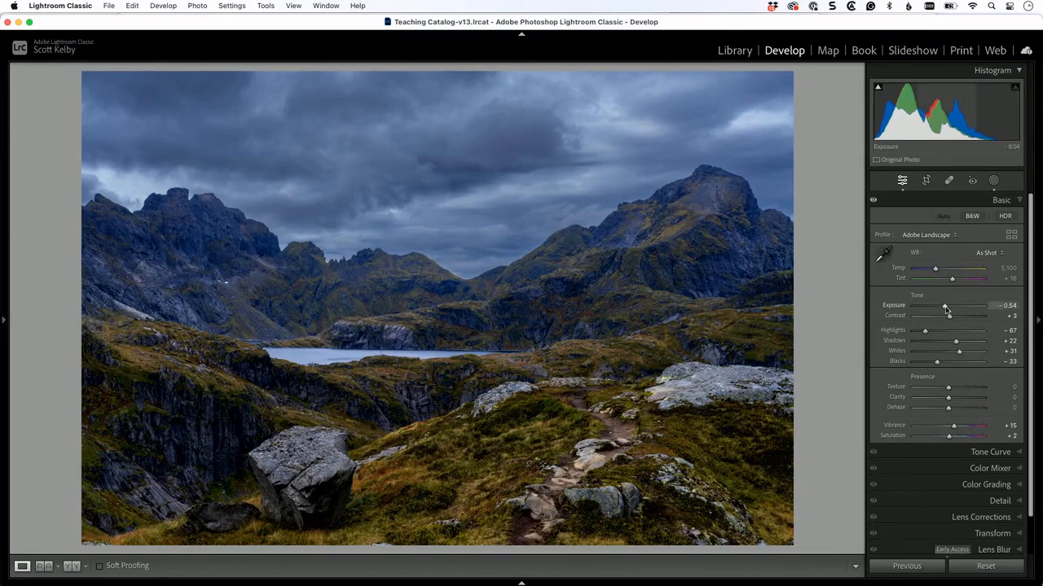
left_click_drag(946, 309, 947, 309)
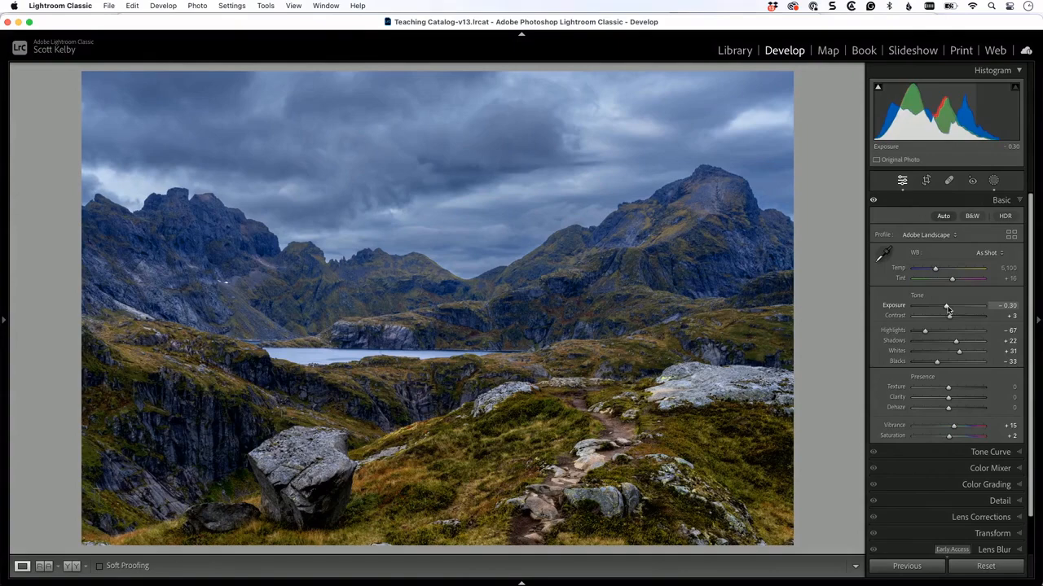
left_click_drag(949, 317, 961, 320)
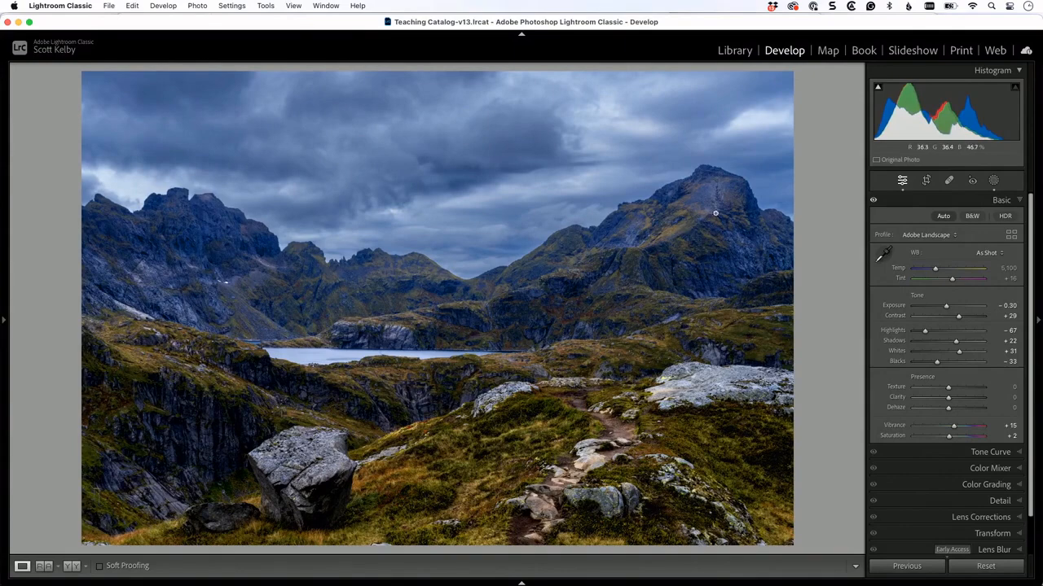
Set the whole photo's Dehaze to +46 and Exposure to +0.05
scroll(992, 269, "down", 1)
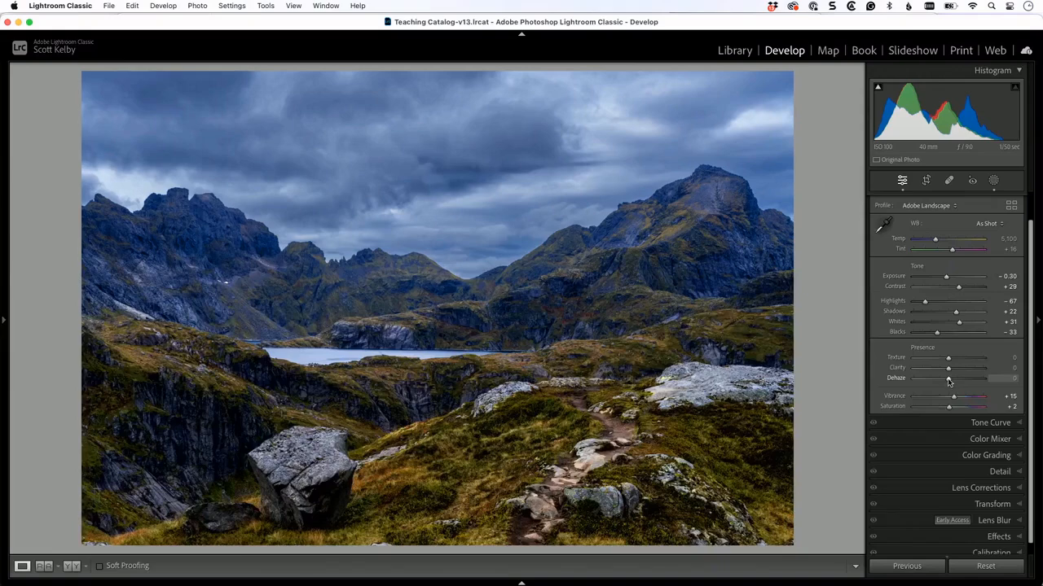
left_click_drag(948, 380, 964, 380)
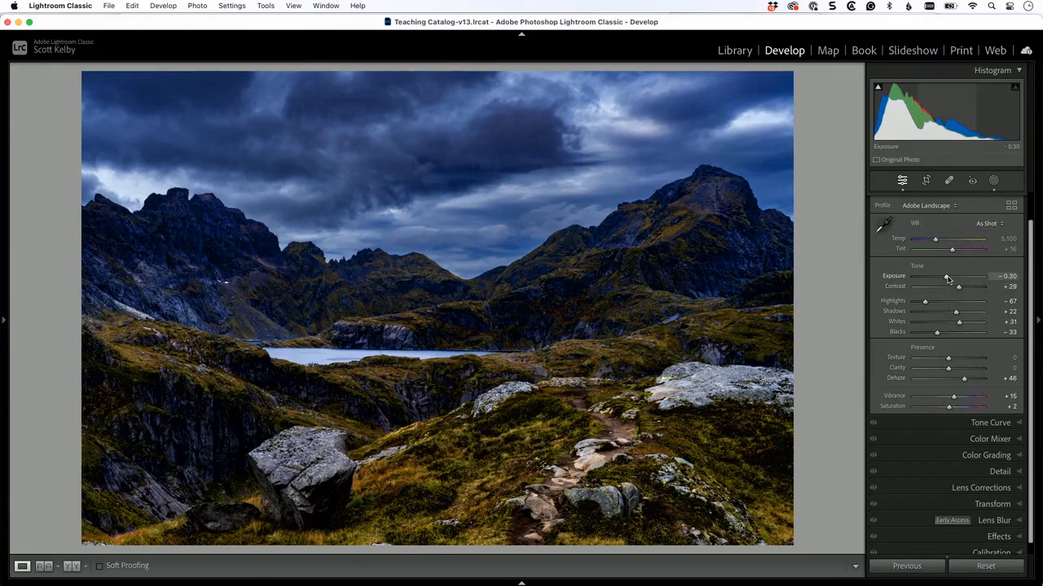
left_click_drag(947, 279, 950, 280)
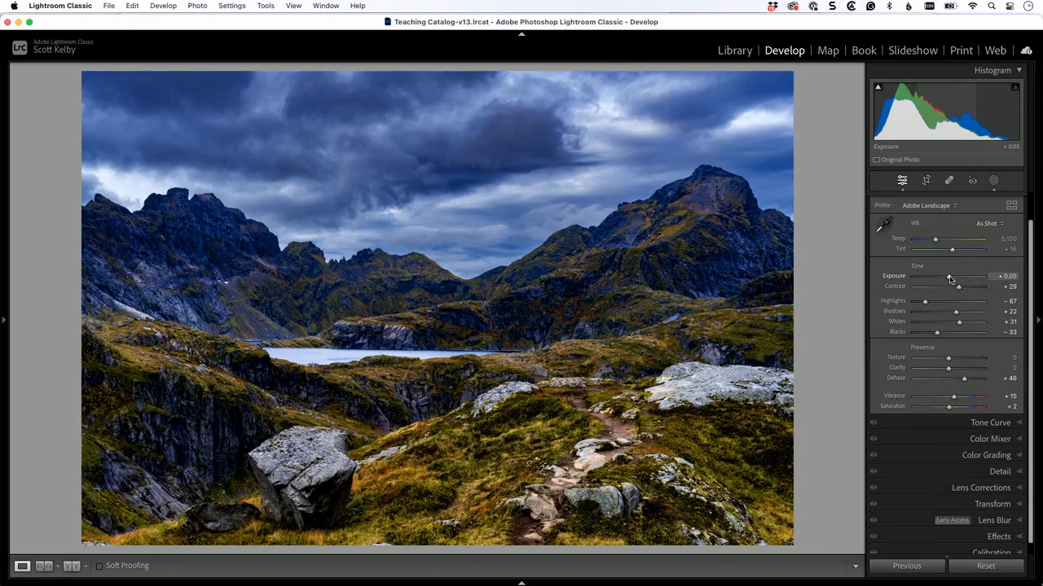
Set Whites and Blacks automatically for the whole photo and lower Exposure to −0.40
double_click(898, 323, "shift")
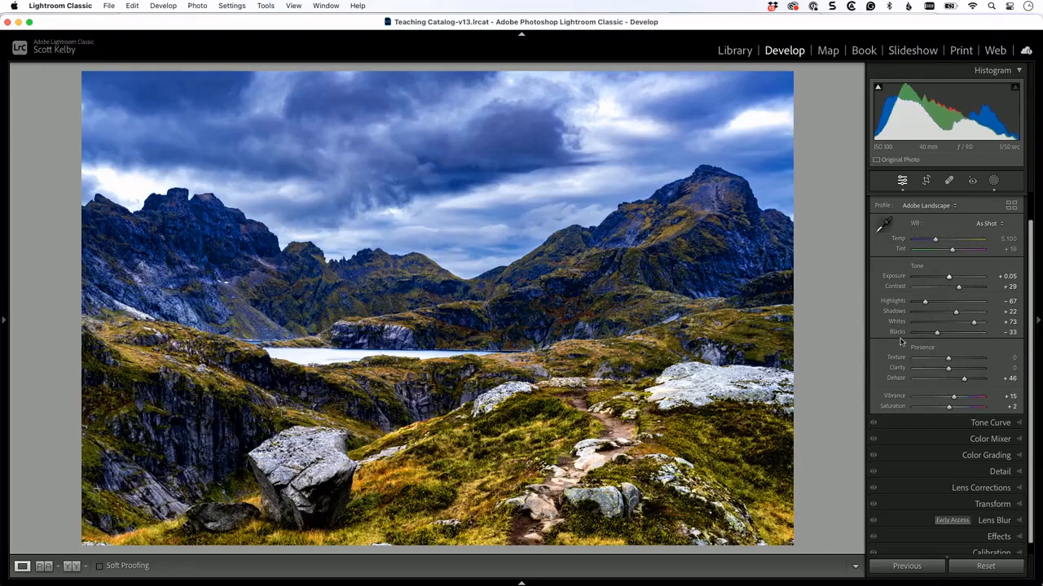
double_click(899, 332, "shift")
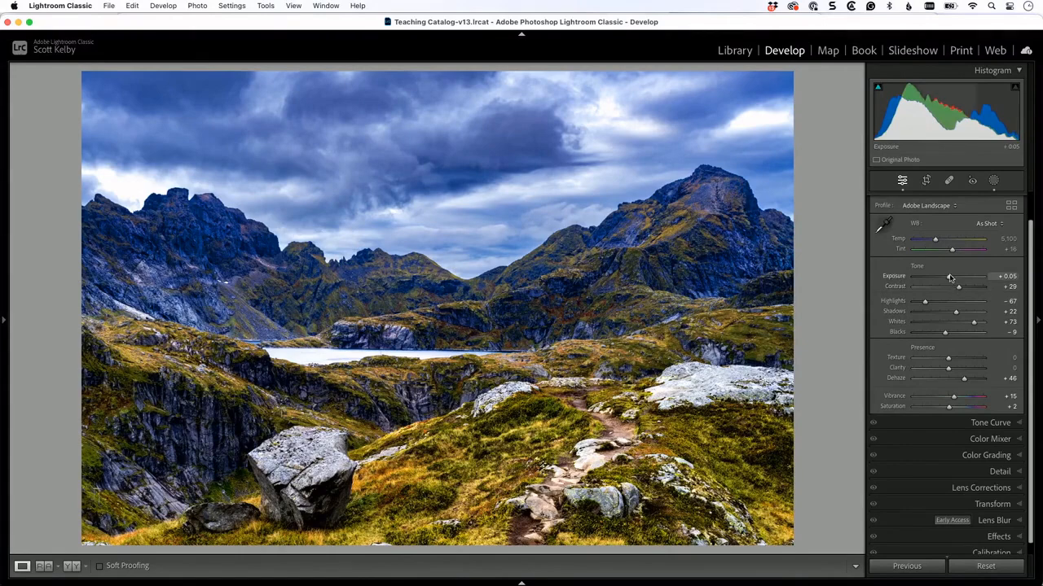
left_click_drag(949, 278, 946, 278)
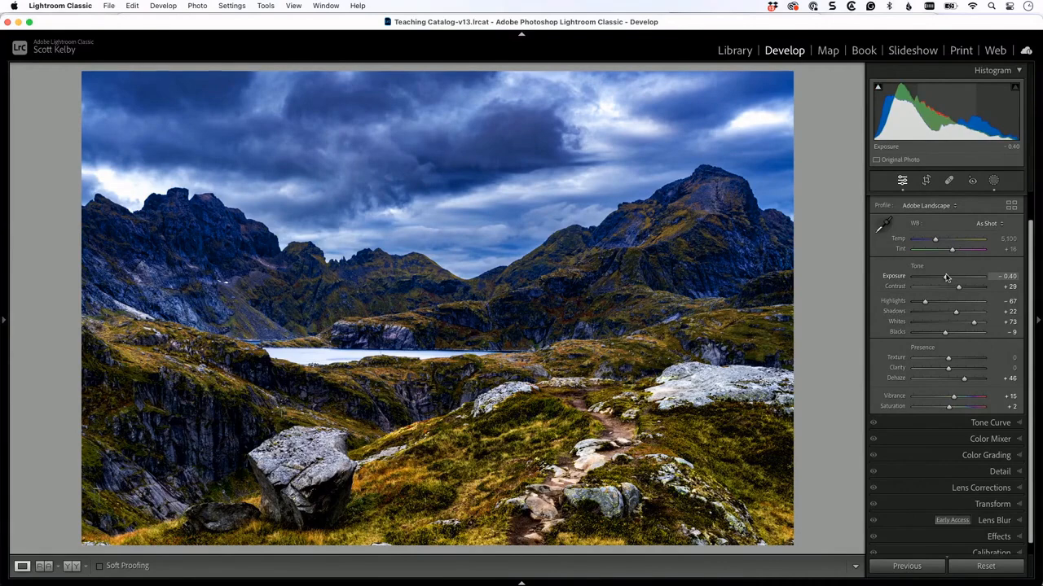
Add a linear gradient mask rising from the foreground to the lower mountains and set its Exposure to −0.58
left_click(994, 181)
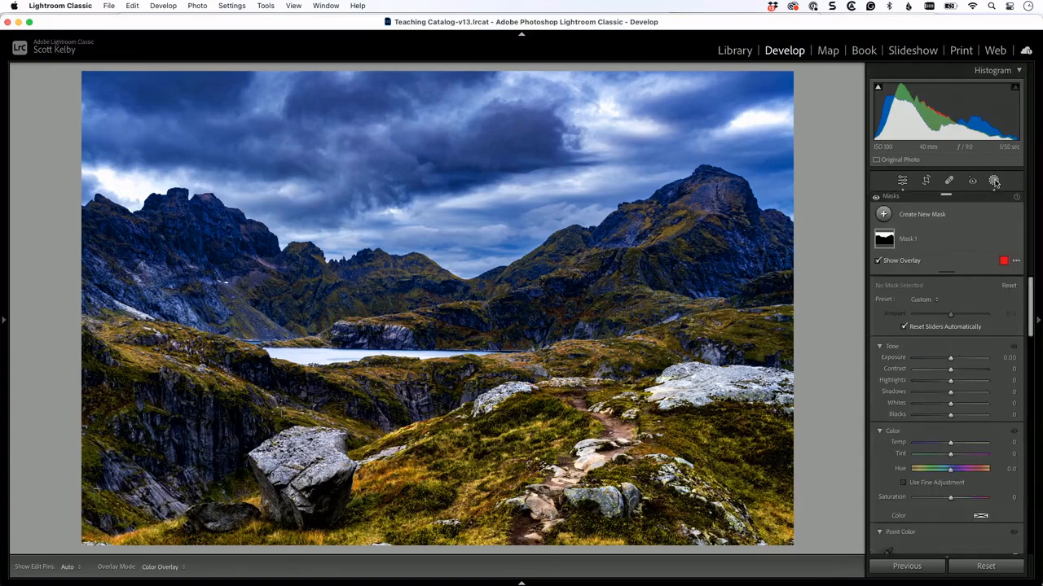
left_click(883, 213)
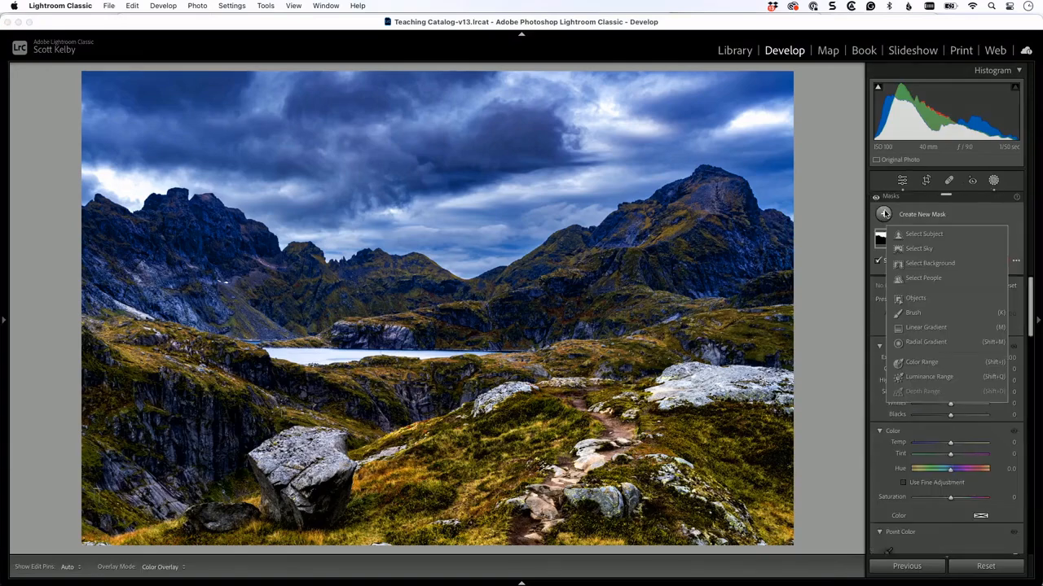
left_click(974, 326)
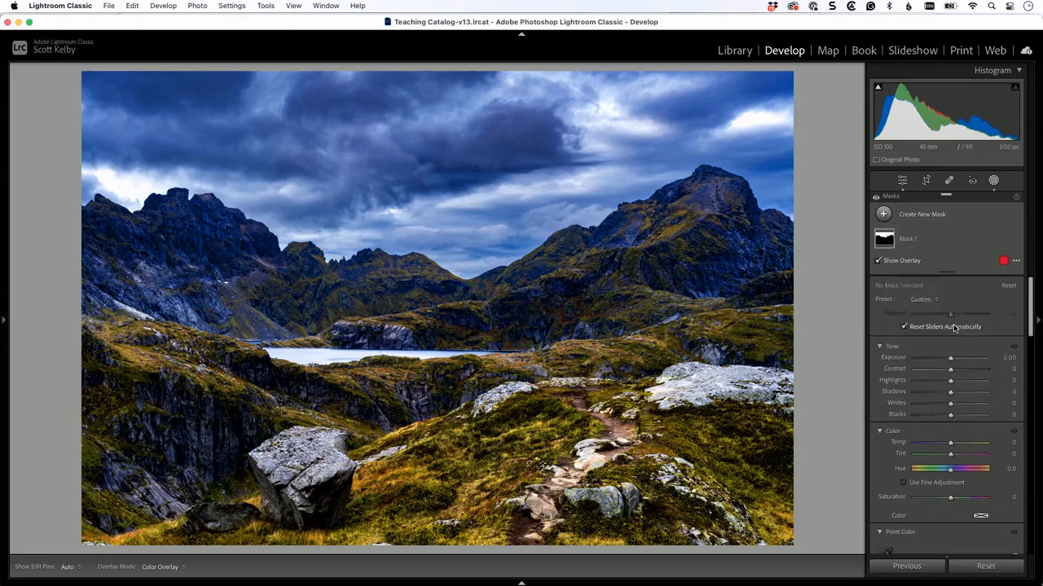
left_click_drag(952, 404, 939, 402)
left_click_drag(501, 440, 498, 289)
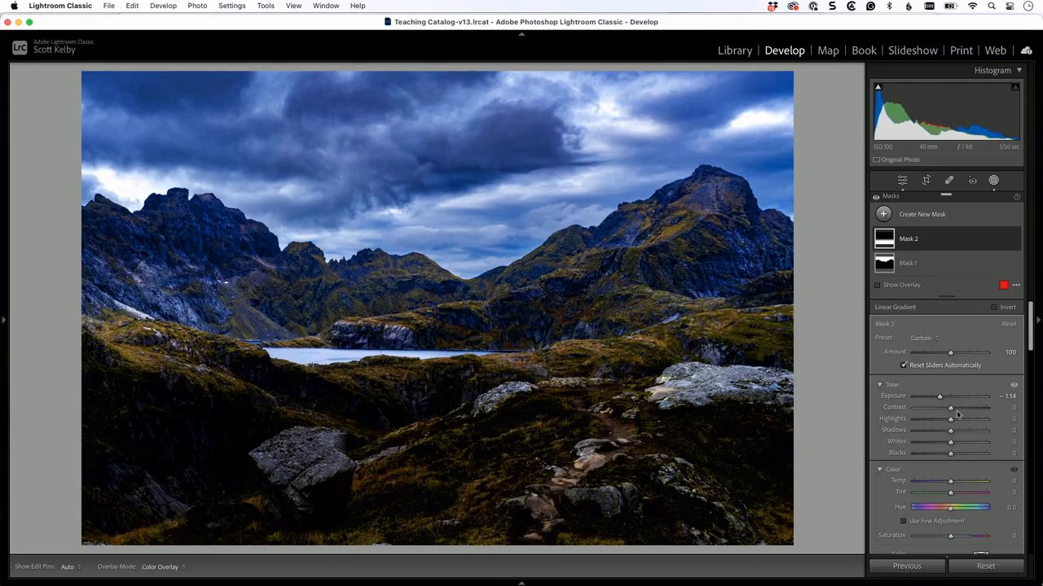
left_click_drag(939, 397, 946, 397)
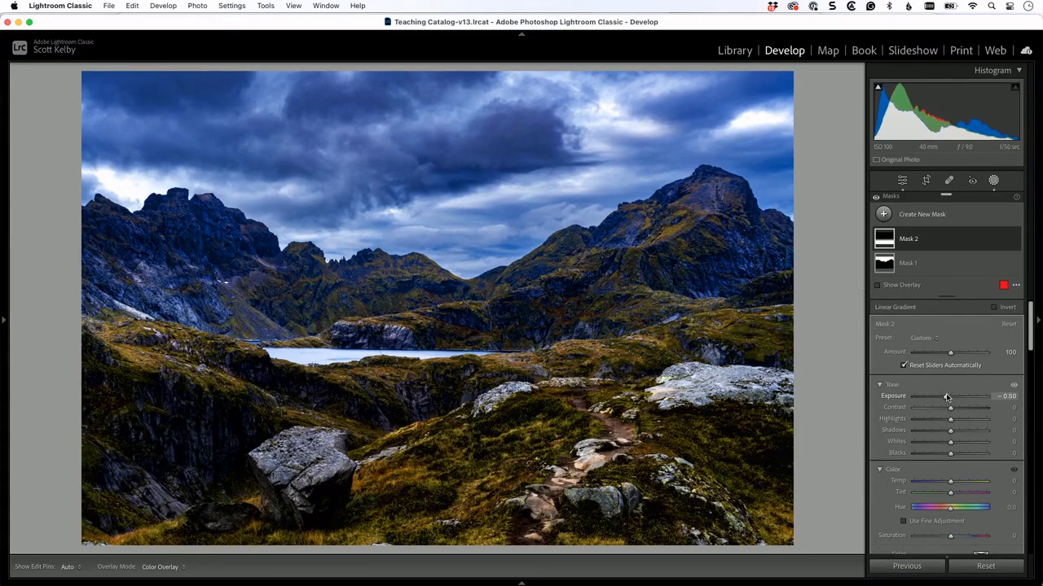
left_click_drag(947, 397, 945, 397)
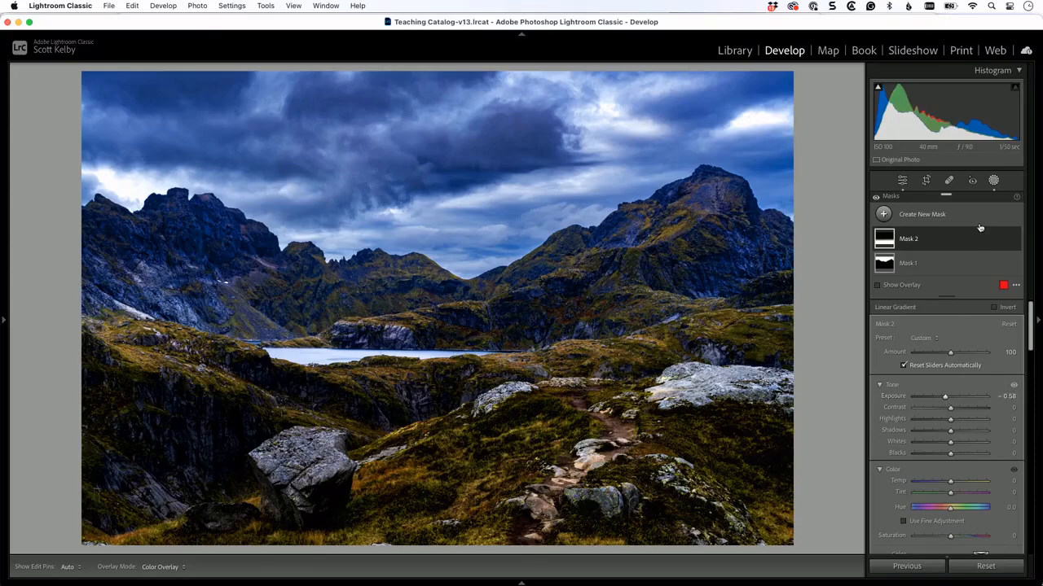
Hide and show the foreground gradient mask to compare the photo with and without it
left_click(1014, 239)
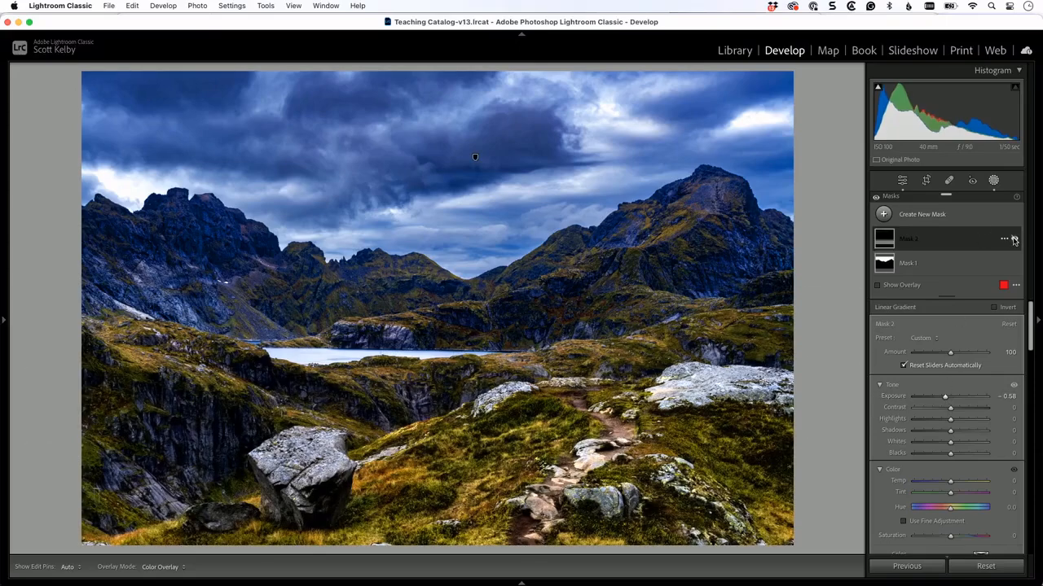
left_click(1014, 239)
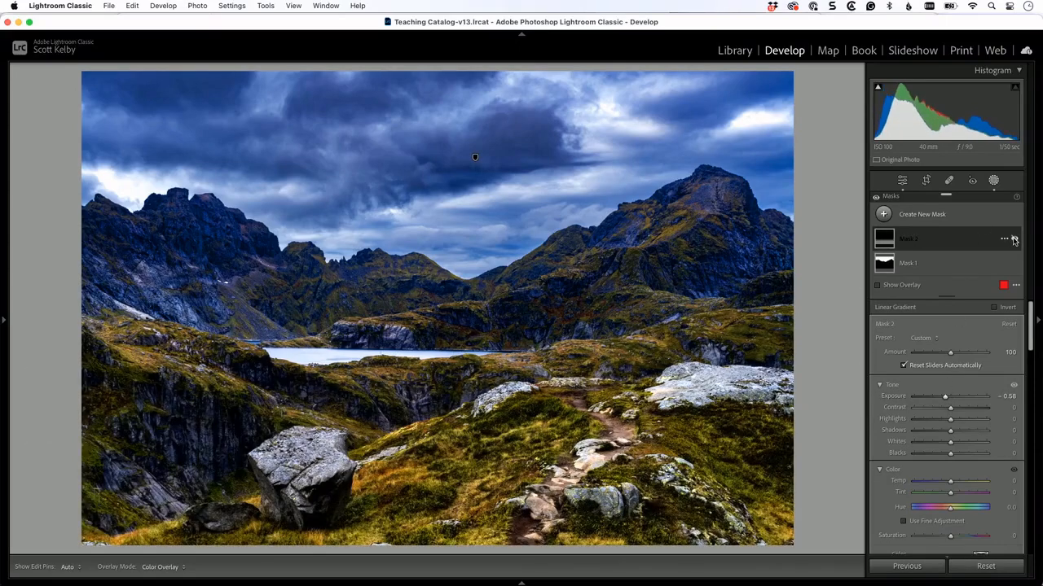
left_click(1014, 240)
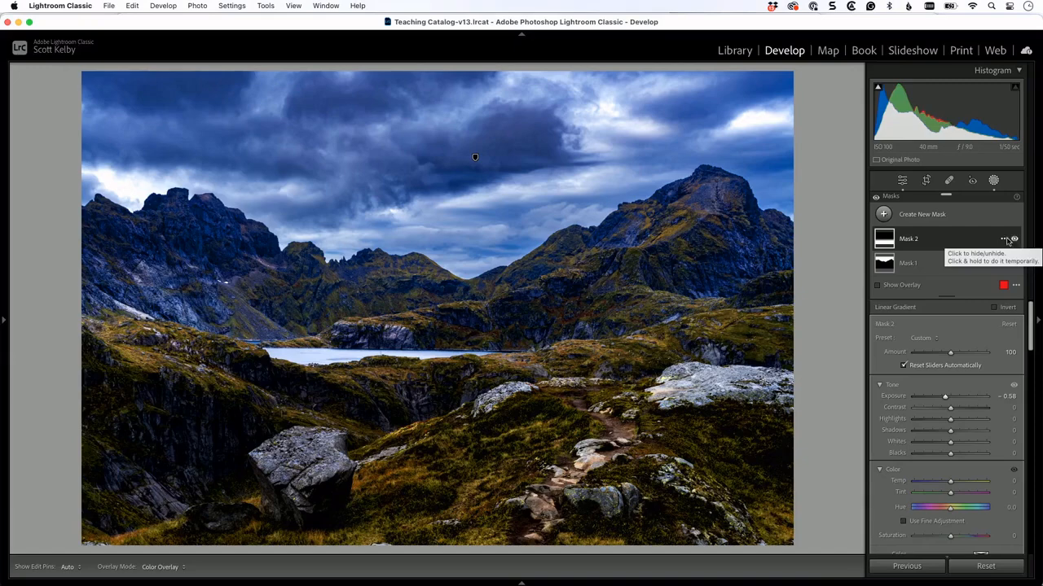
Warm the whole photo to a temperature of 6,659 and set the sky mask's Temp to −7
left_click(903, 182)
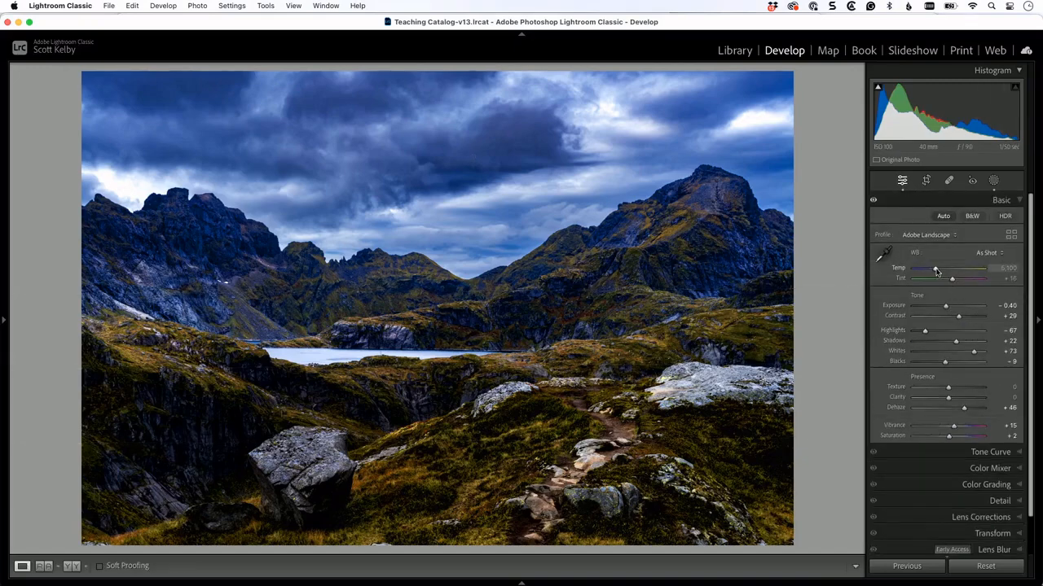
left_click_drag(935, 270, 948, 276)
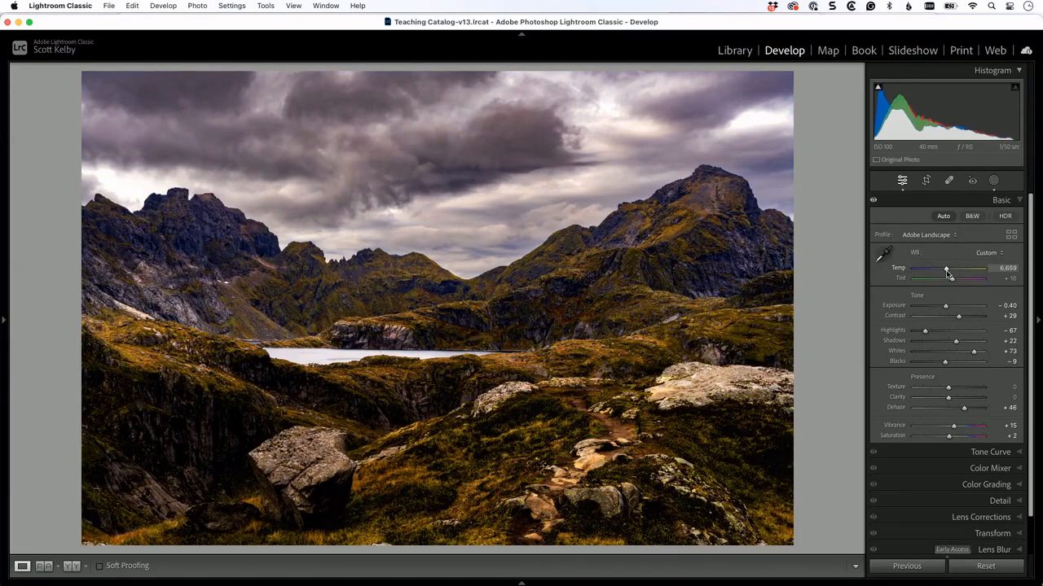
left_click(993, 180)
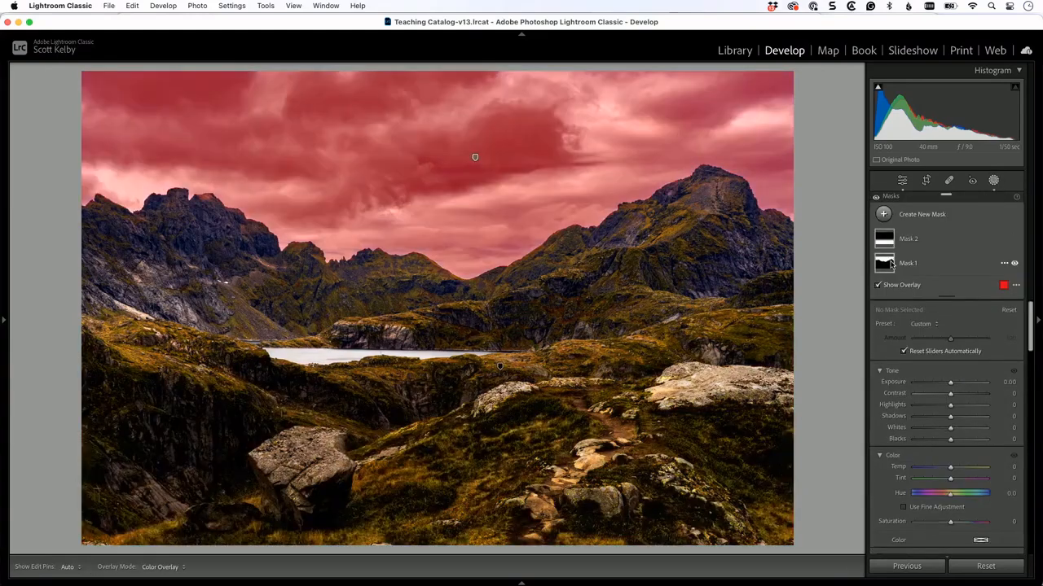
left_click(904, 264)
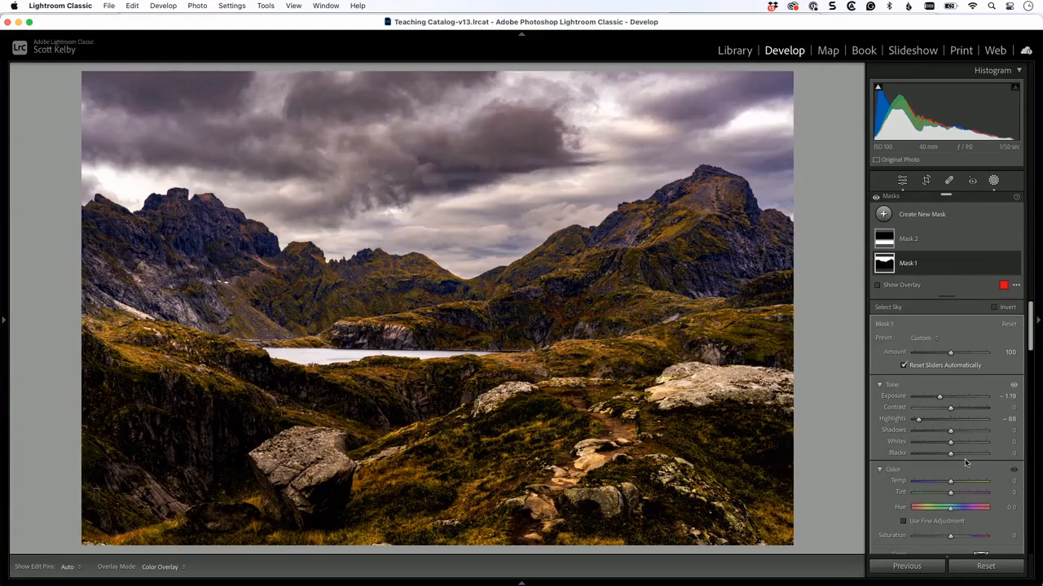
left_click_drag(957, 482, 949, 485)
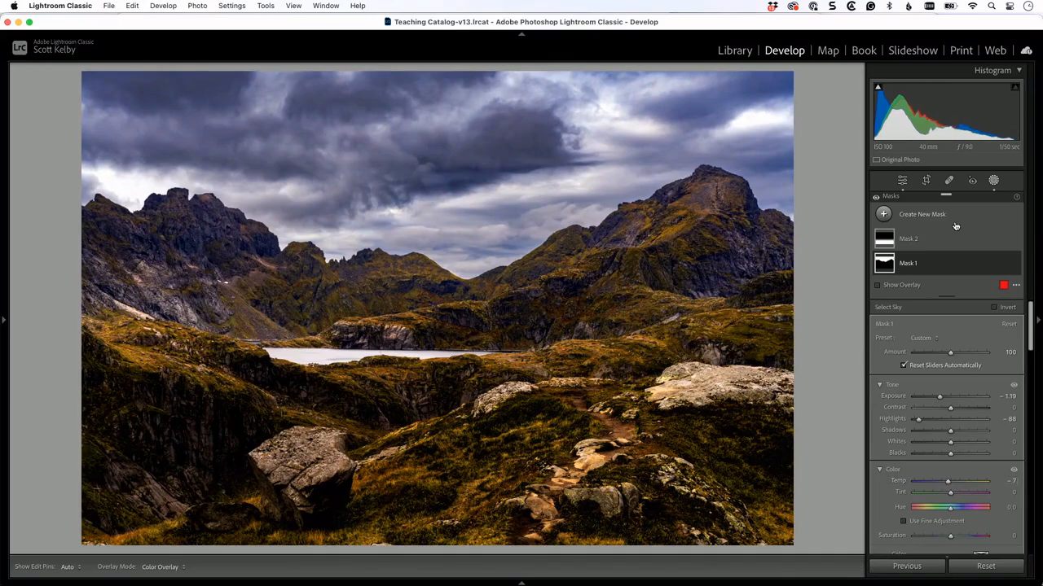
Darken the edges of the whole photo with a Highlight Priority post-crop vignette, setting its Amount to −11
left_click(902, 180)
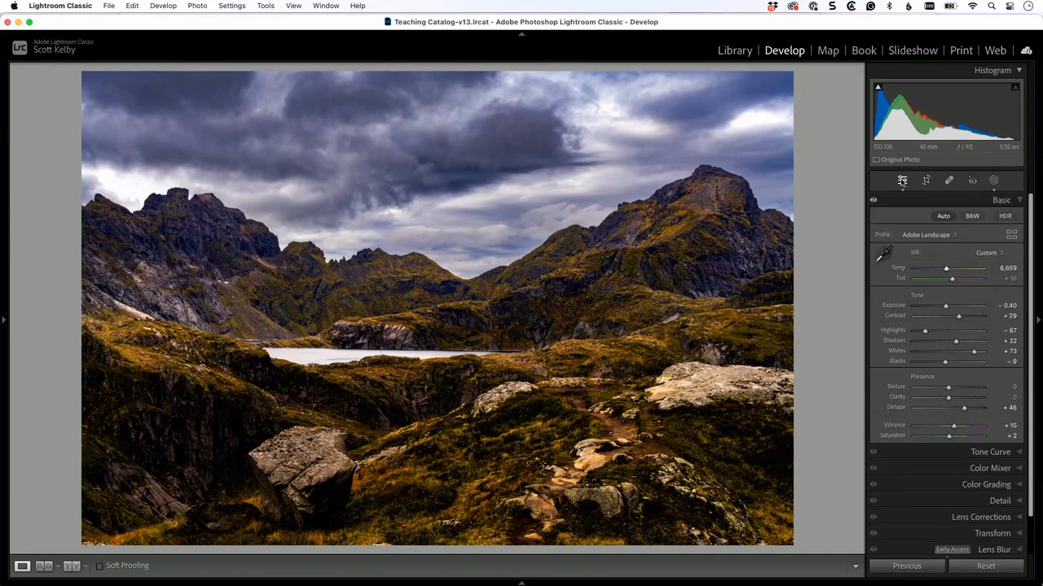
scroll(953, 342, "down", 2)
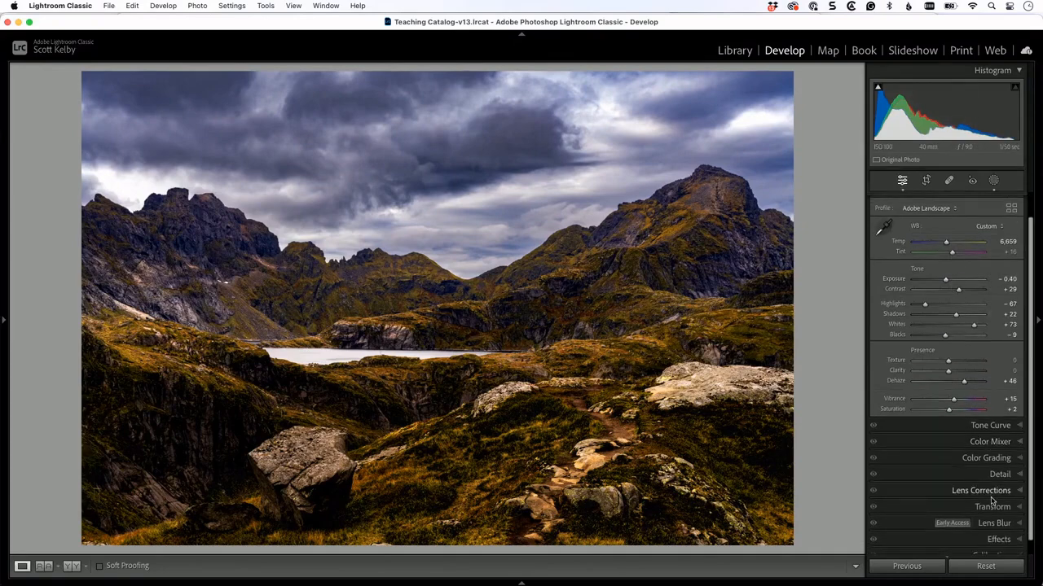
scroll(989, 454, "down", 1)
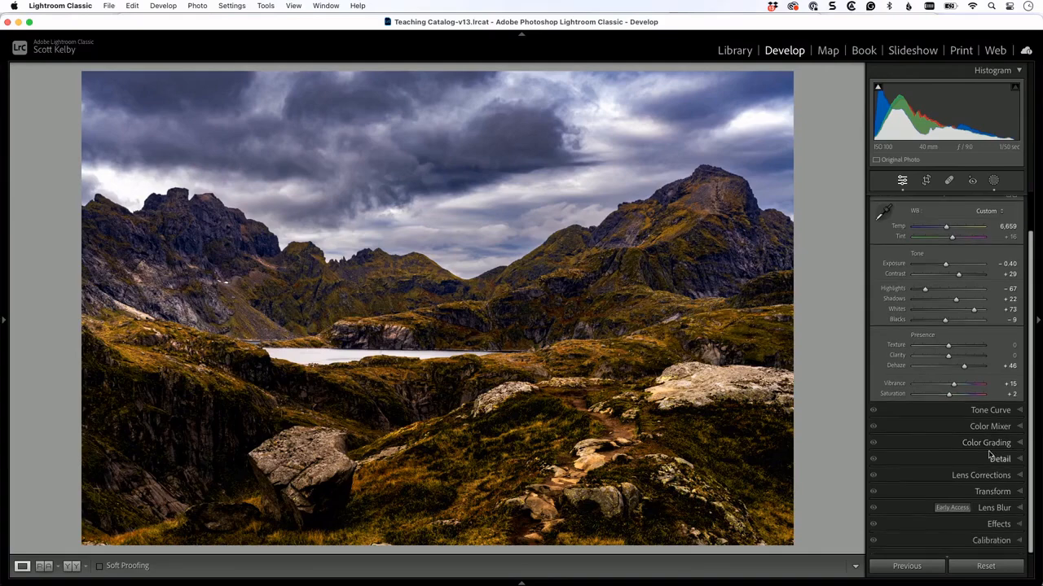
left_click(997, 524)
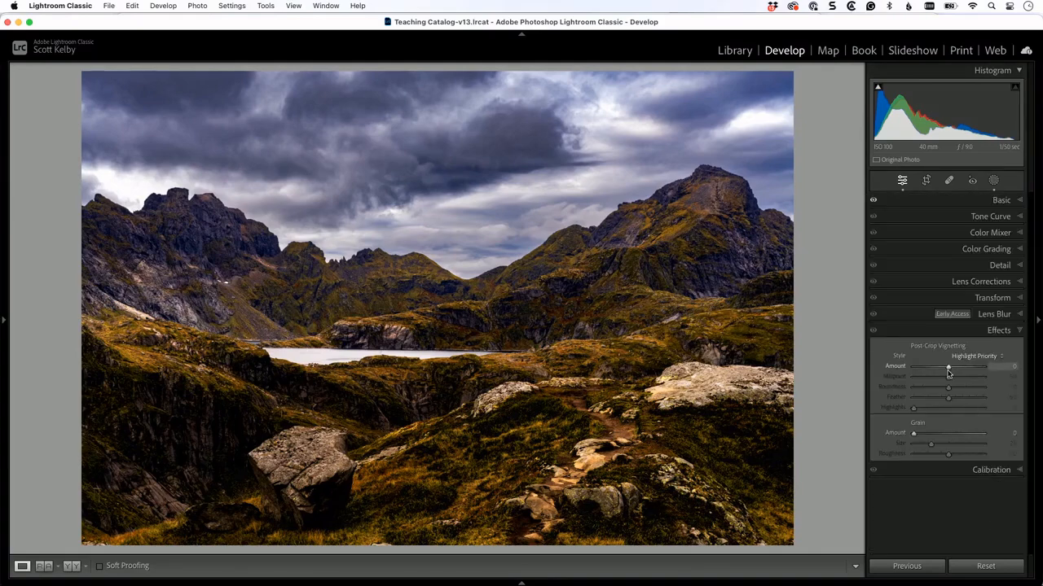
left_click_drag(948, 369, 945, 371)
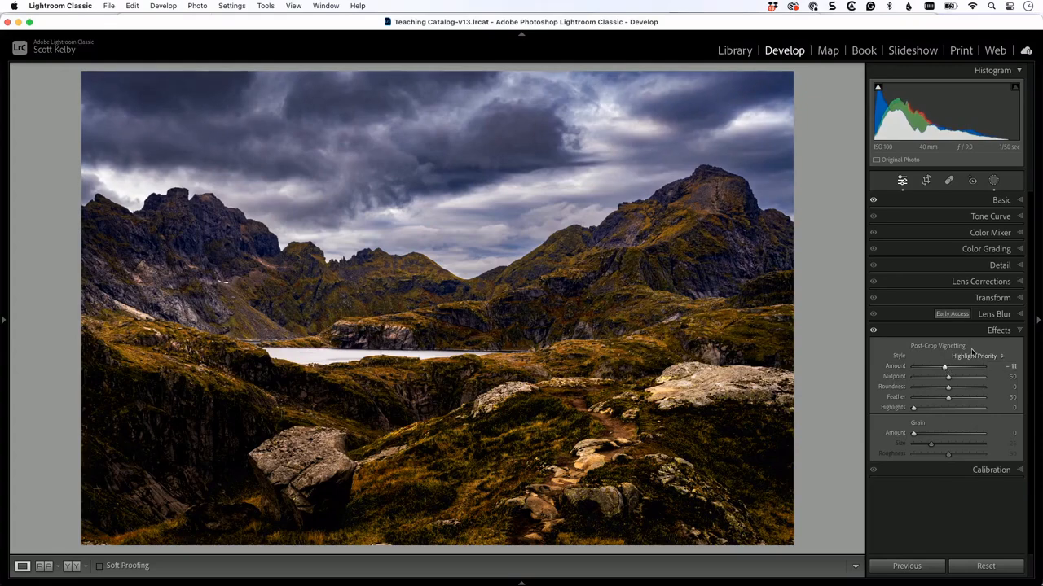
Switch the Effects adjustments off and on repeatedly to compare the photo with and without the vignette
left_click(872, 332)
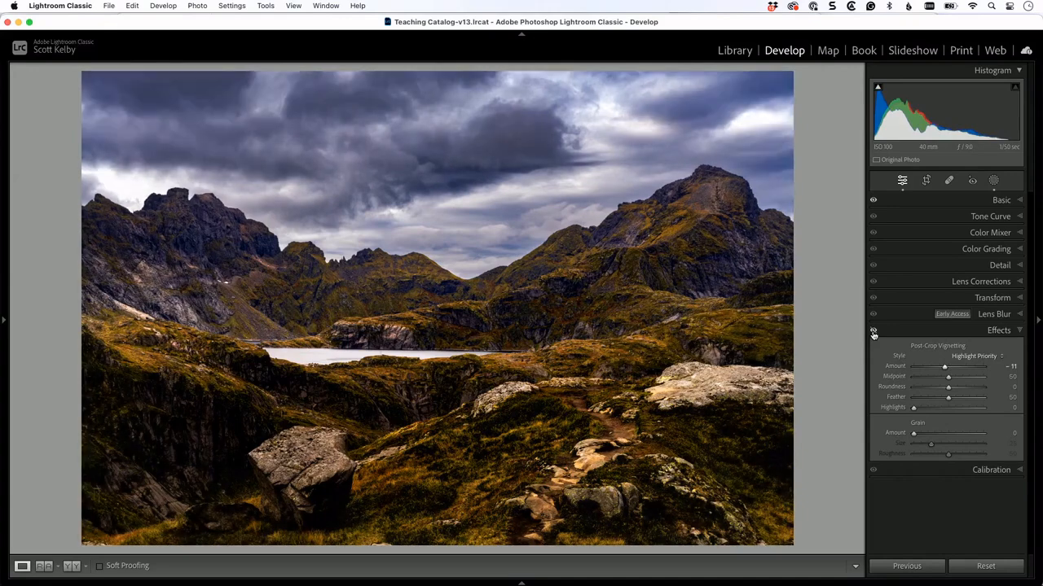
left_click(872, 332)
left_click(872, 332)
left_click(873, 333)
left_click(873, 332)
left_click(872, 333)
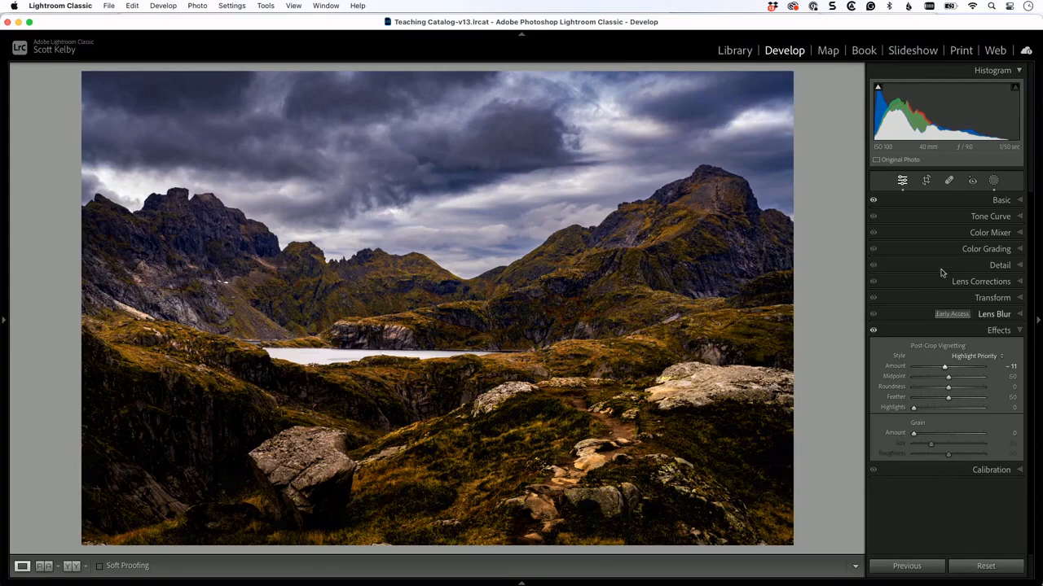
Create a new brush mask with a brush size of 13 and an Exposure of 2.01, with the mask overlay hidden
left_click(994, 180)
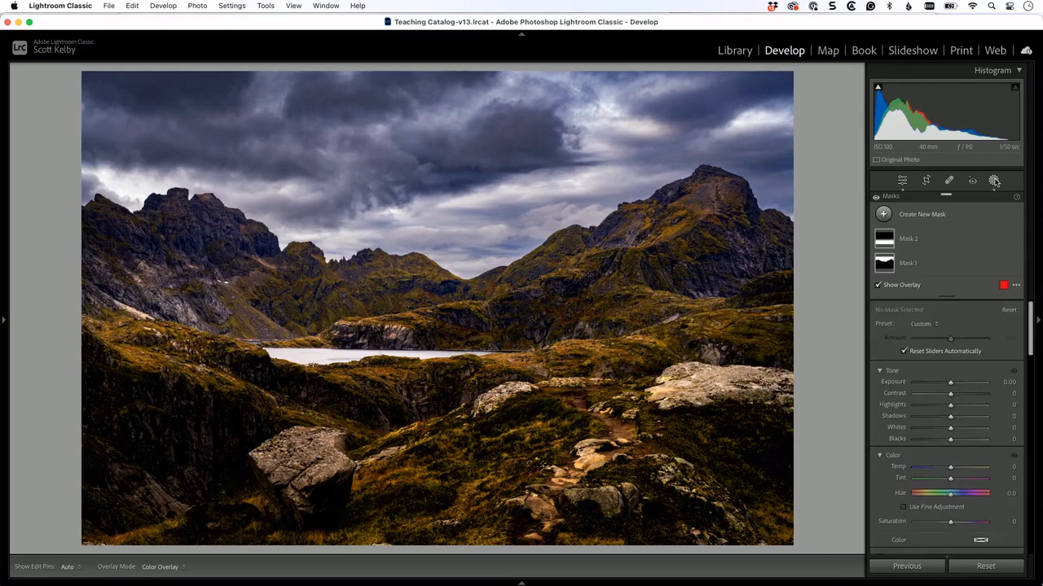
left_click(883, 214)
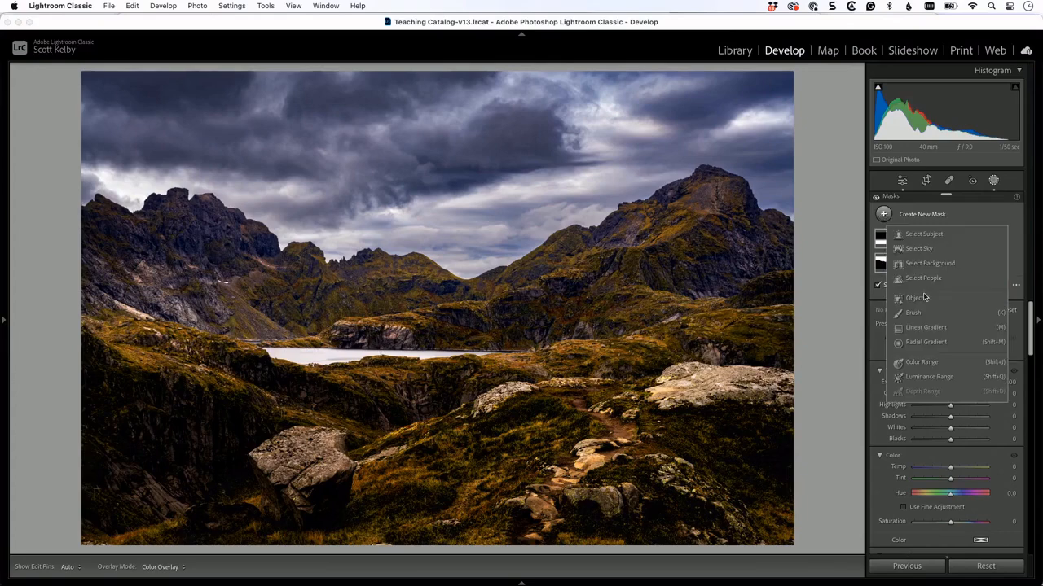
left_click(914, 313)
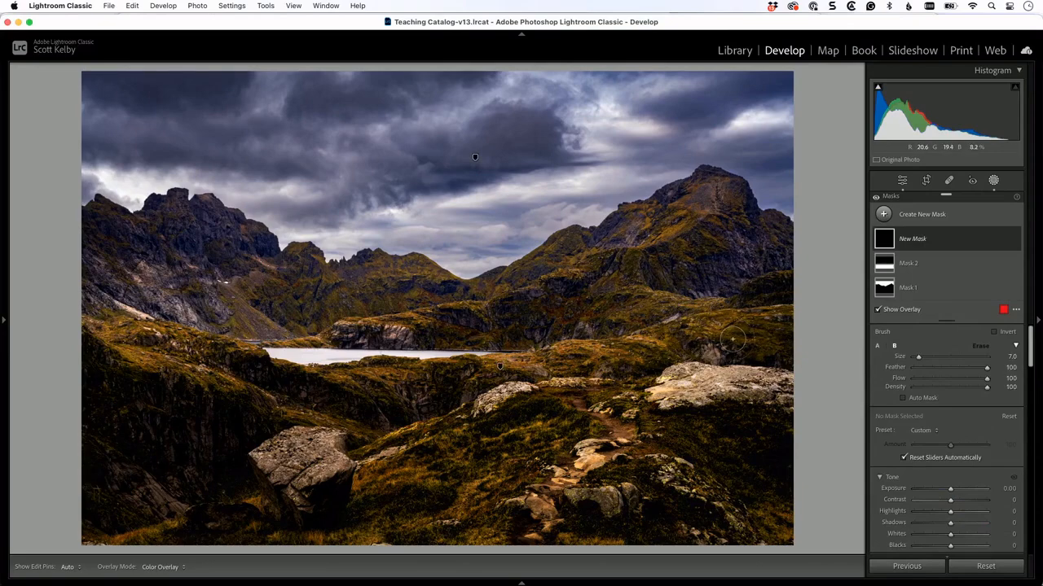
key("]")
key("]")
key("]")
left_click(968, 489)
key("]")
key("]")
key("]")
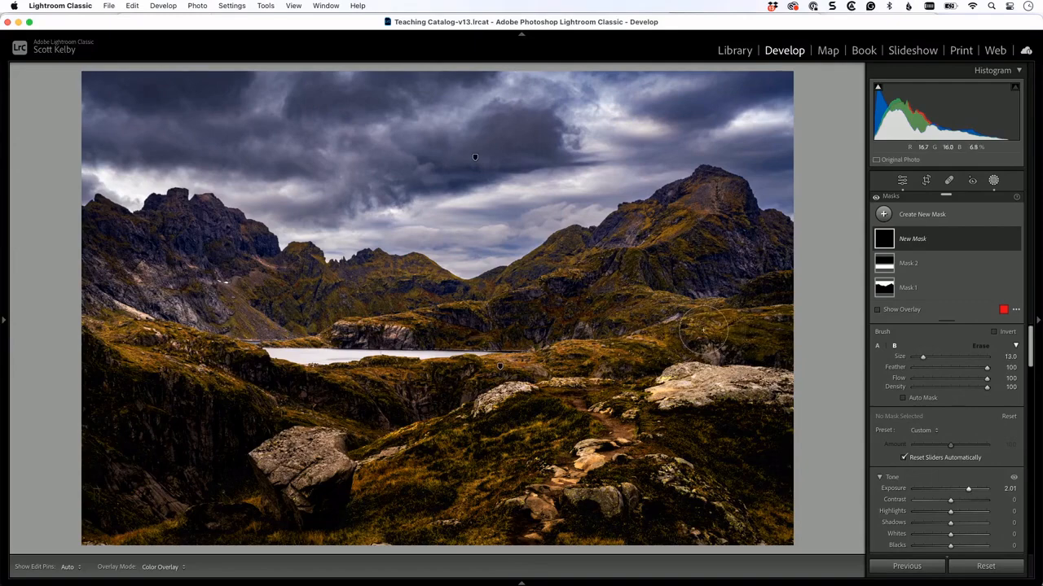
Paint scattered patches of light over the mountains, path, boulder and grass, and set the brush mask's Exposure to 0.67
left_click_drag(707, 323, 694, 330)
mouse_move(658, 283)
left_mouse_down()
mouse_move(629, 262)
mouse_move(692, 193)
left_mouse_up()
left_click_drag(604, 381, 601, 357)
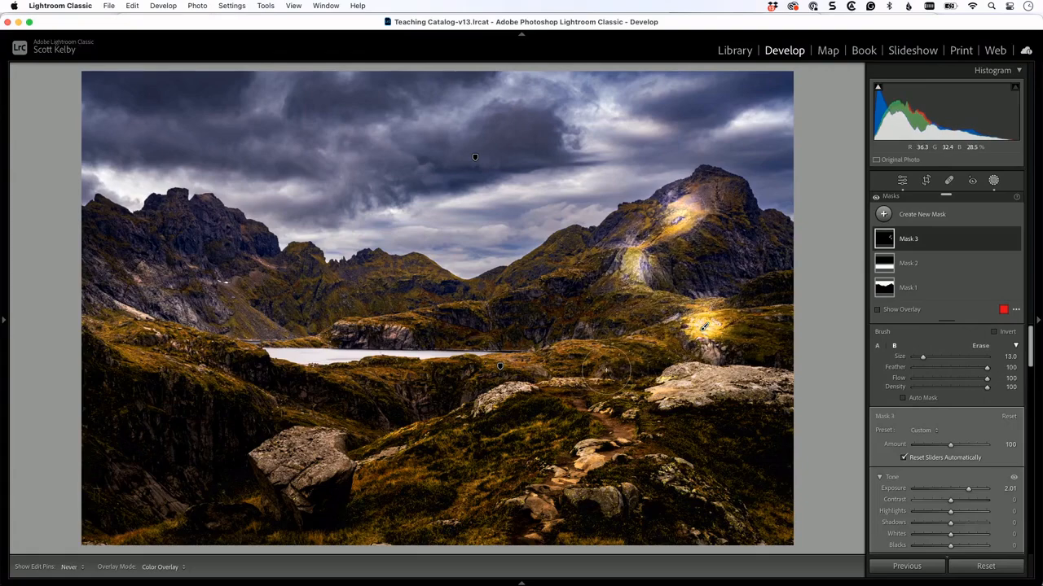
left_click_drag(623, 412, 633, 428)
left_click_drag(499, 466, 483, 487)
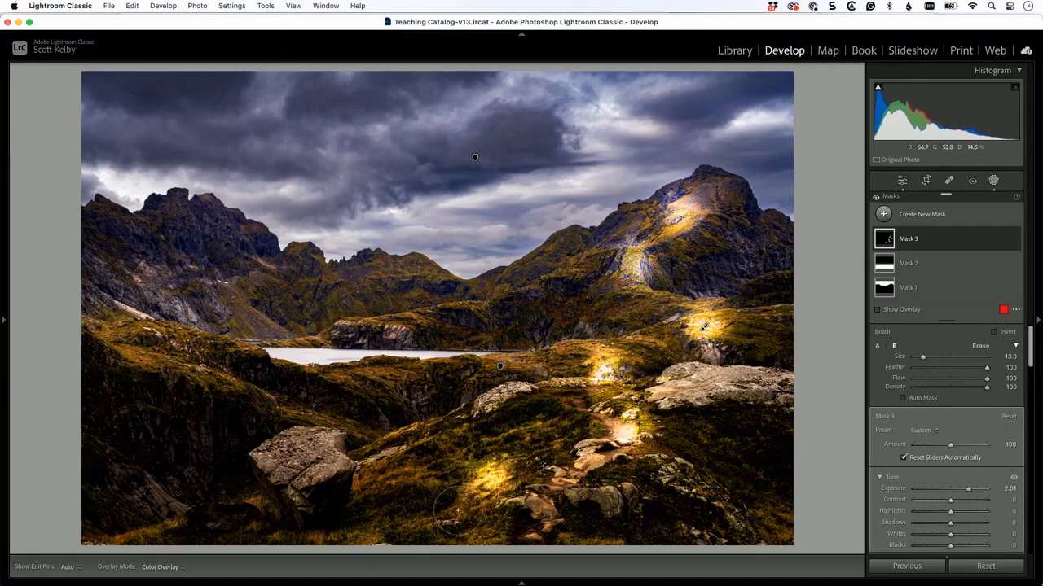
left_click_drag(413, 512, 403, 526)
left_click_drag(401, 489, 384, 461)
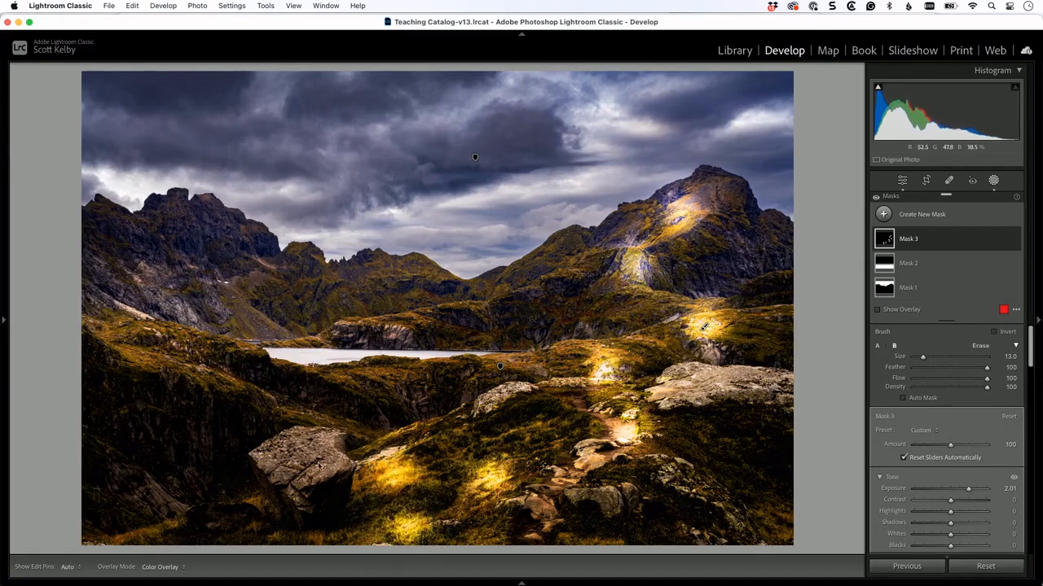
left_click_drag(324, 472, 299, 456)
mouse_move(209, 383)
left_mouse_down()
mouse_move(202, 365)
mouse_move(122, 342)
left_mouse_up()
left_click_drag(117, 269, 120, 244)
left_click_drag(213, 276, 224, 265)
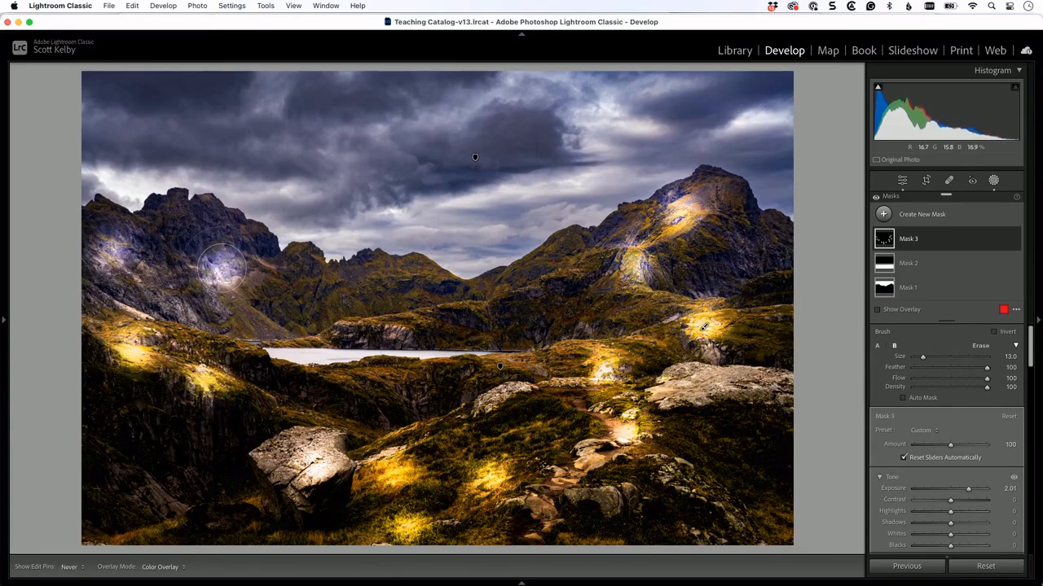
left_click_drag(287, 301, 306, 290)
left_click_drag(386, 286, 404, 273)
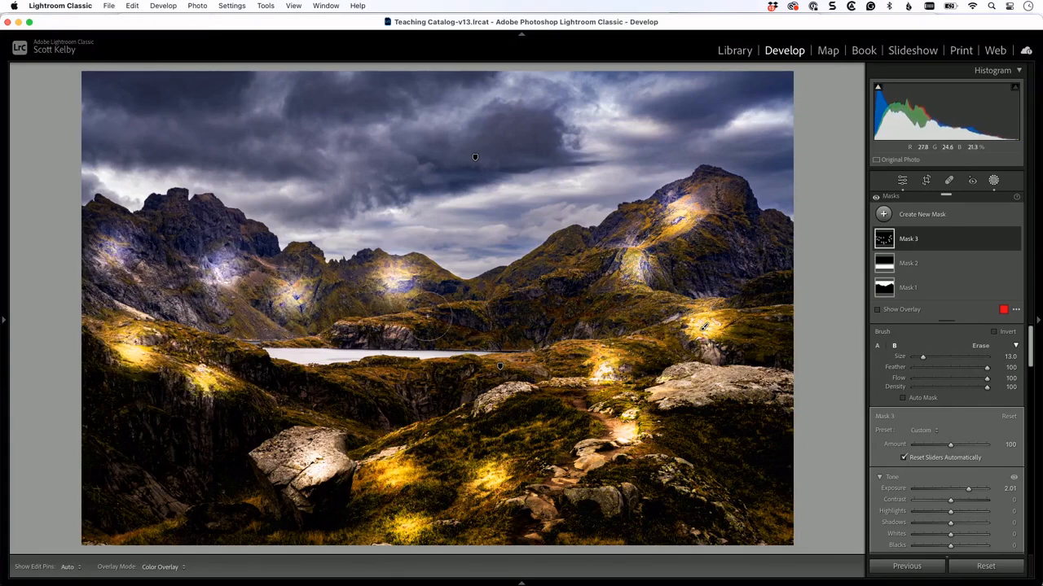
left_click_drag(432, 336, 443, 329)
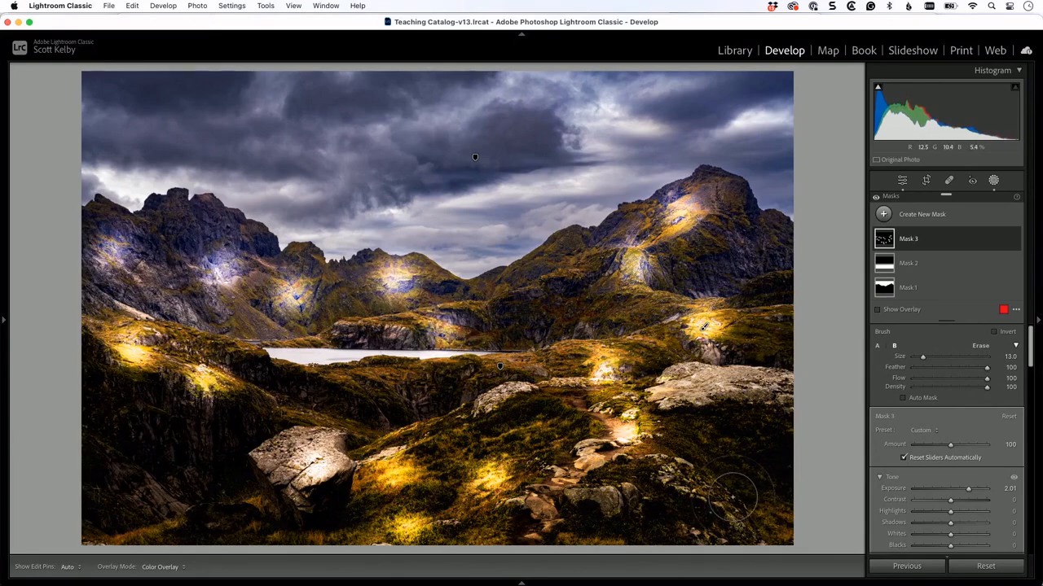
left_click_drag(707, 504, 698, 492)
left_click_drag(729, 444, 764, 412)
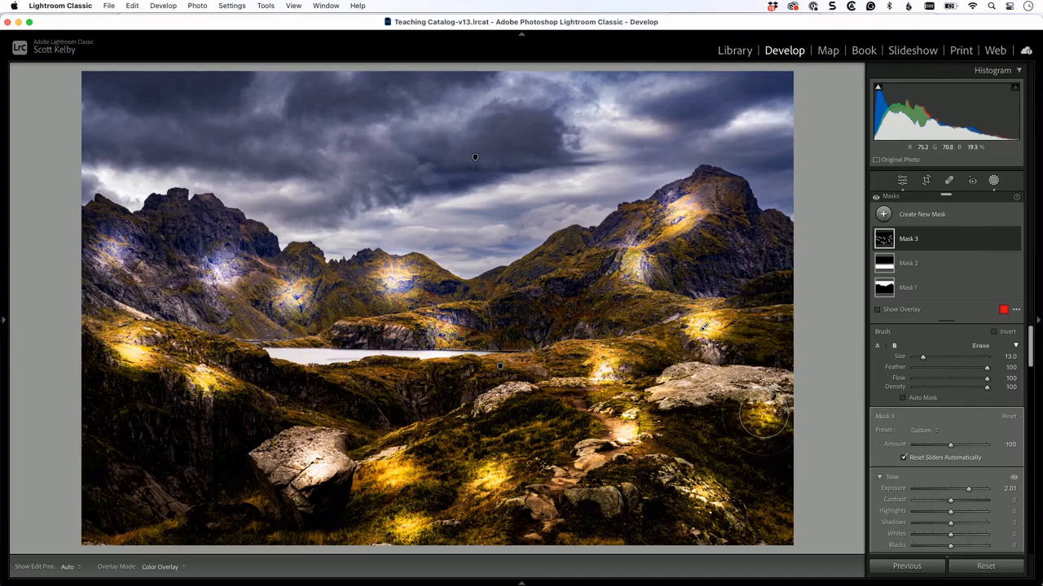
left_click(126, 430)
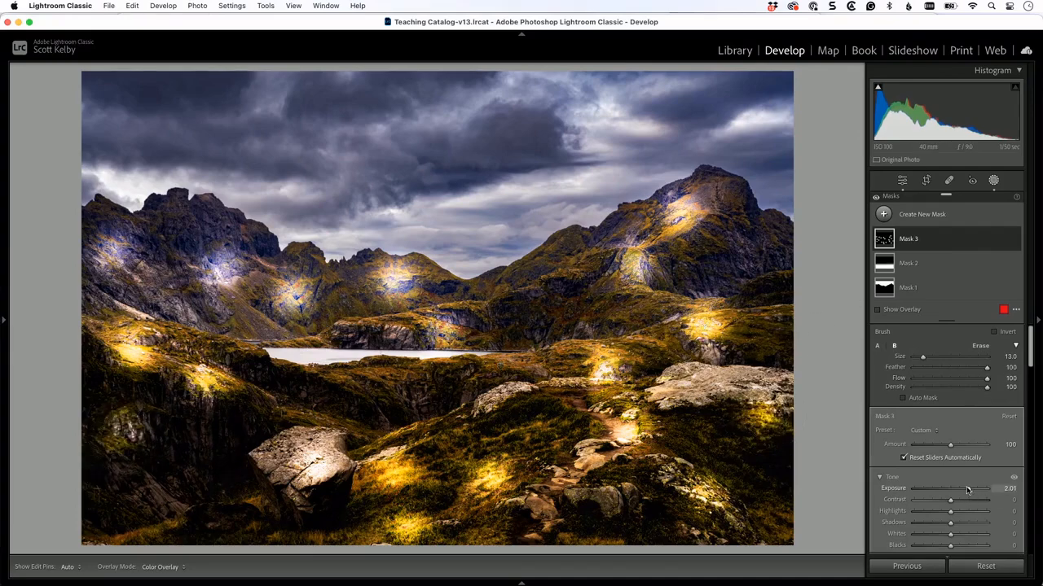
left_click_drag(967, 487, 955, 492)
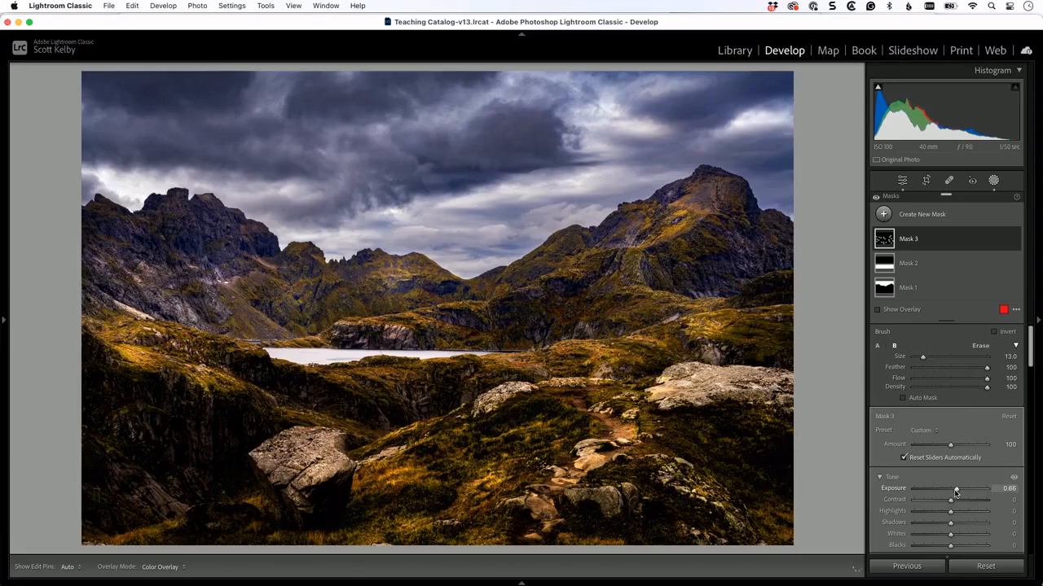
Hide and show the brush mask repeatedly to compare the photo with and without the painted light
left_click(1015, 238)
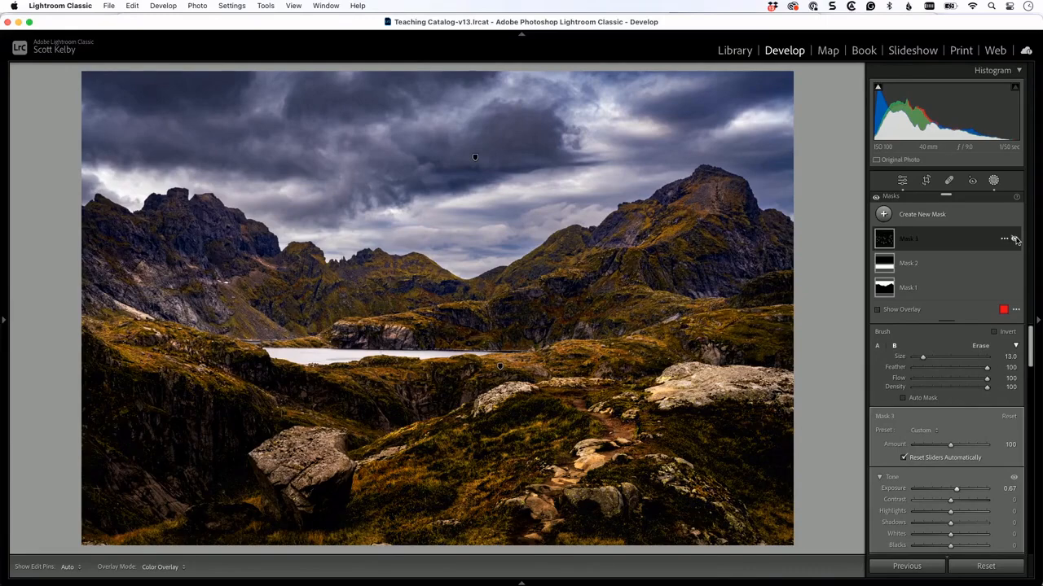
left_click(1015, 238)
left_click(1015, 238)
left_click(1015, 238)
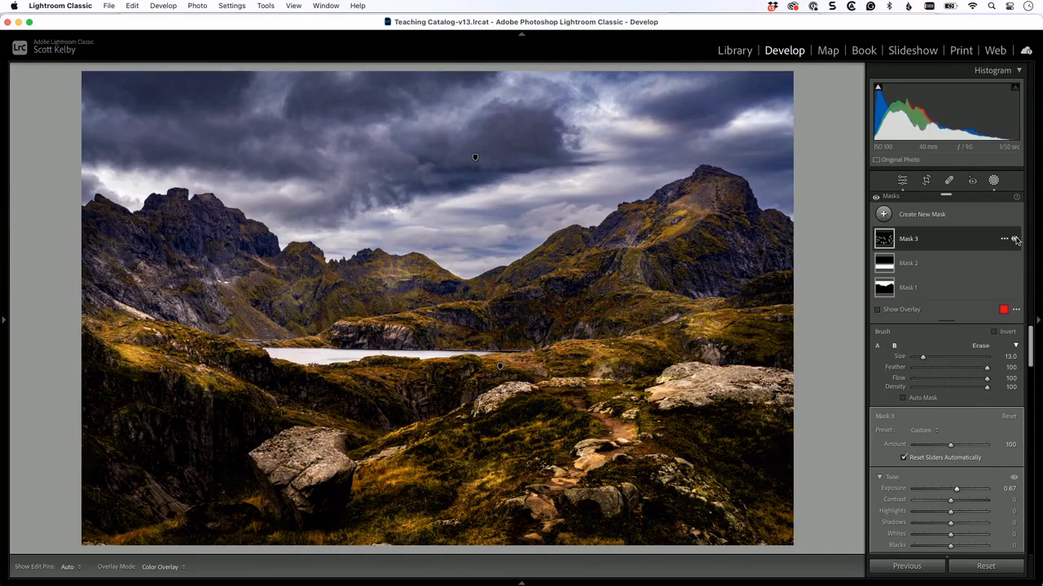
left_click(1015, 239)
left_click(1015, 239)
left_click(1014, 239)
left_click(1015, 239)
Compare the original and edited photo side by side in the Before/After view with all surrounding panels hidden
key("y")
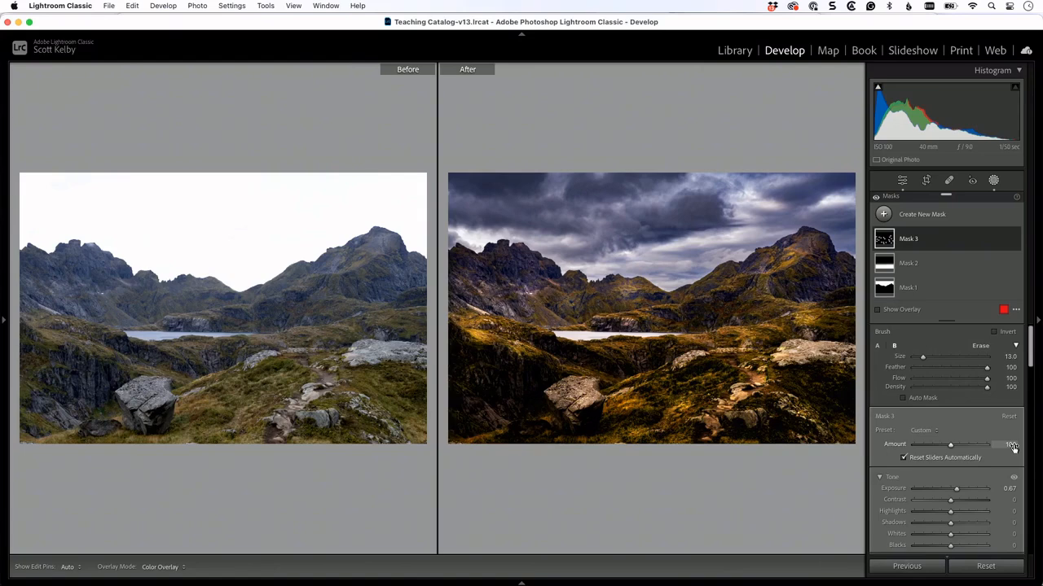
key("shift+Tab")
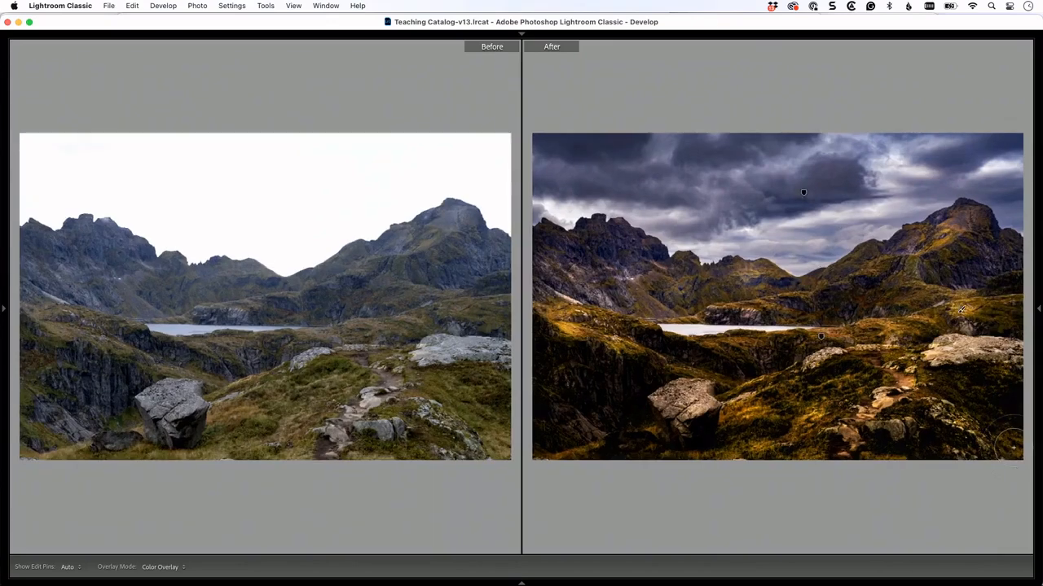